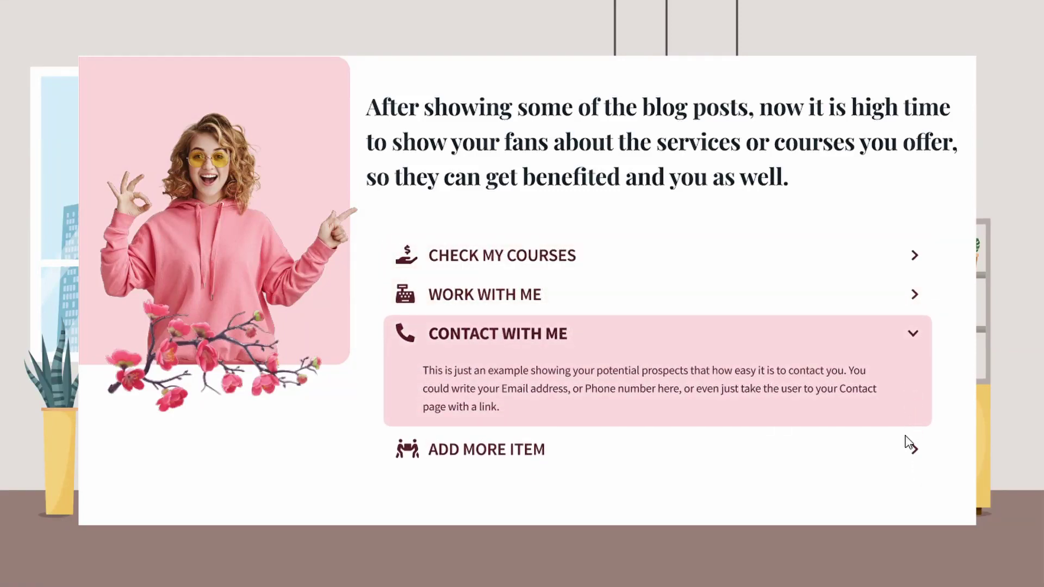
Preview the finished accordion by expanding the Add More Item, Check My Courses and Work With Me entries in turn.
{"action": "left_click", "coordinate": [909, 447]}
{"action": "left_click", "coordinate": [905, 267]}
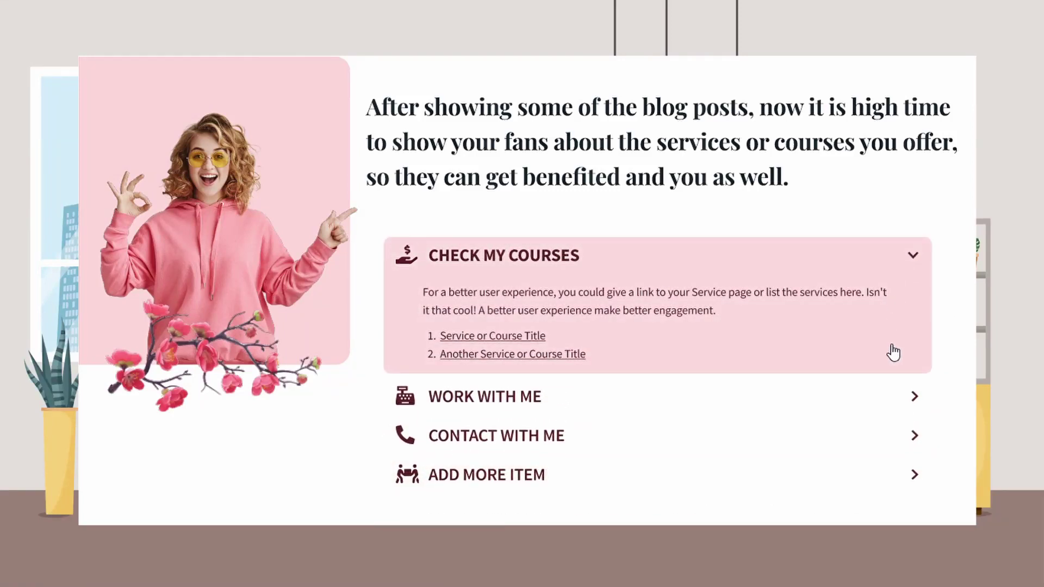
{"action": "left_click", "coordinate": [901, 397]}
{"action": "left_click", "coordinate": [901, 398]}
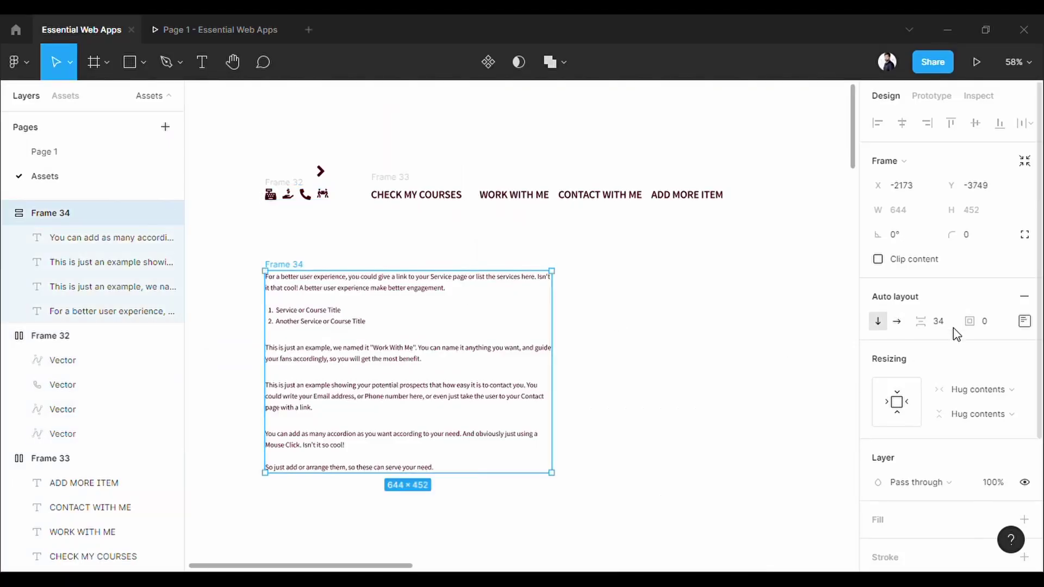
Hide the WORK WITH ME, CONTACT WITH ME and ADD MORE ITEM texts in Frame 33, leaving only CHECK MY COURSES.
{"action": "left_click", "coordinate": [670, 355]}
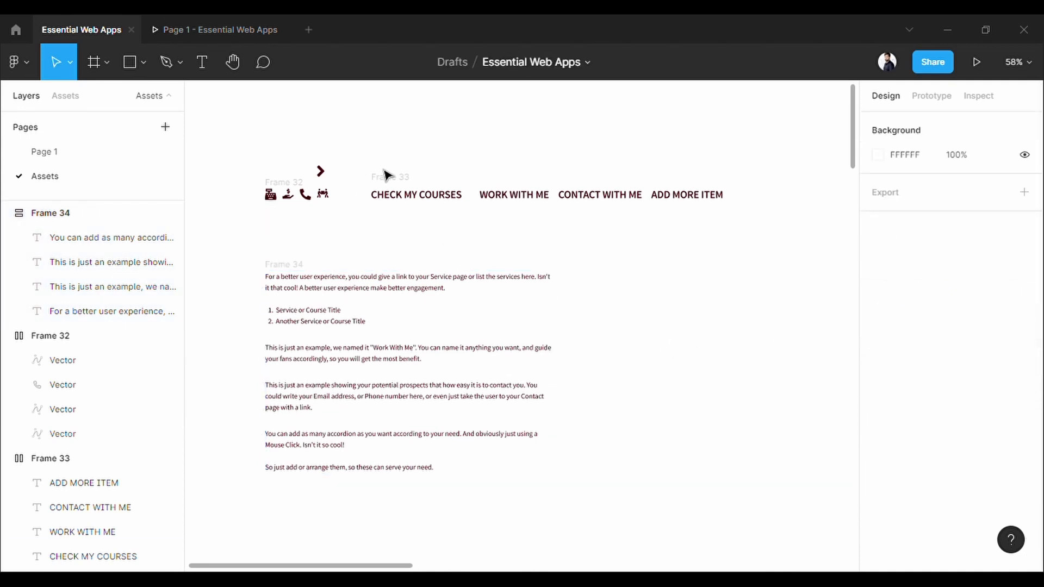
{"action": "left_click", "coordinate": [398, 186]}
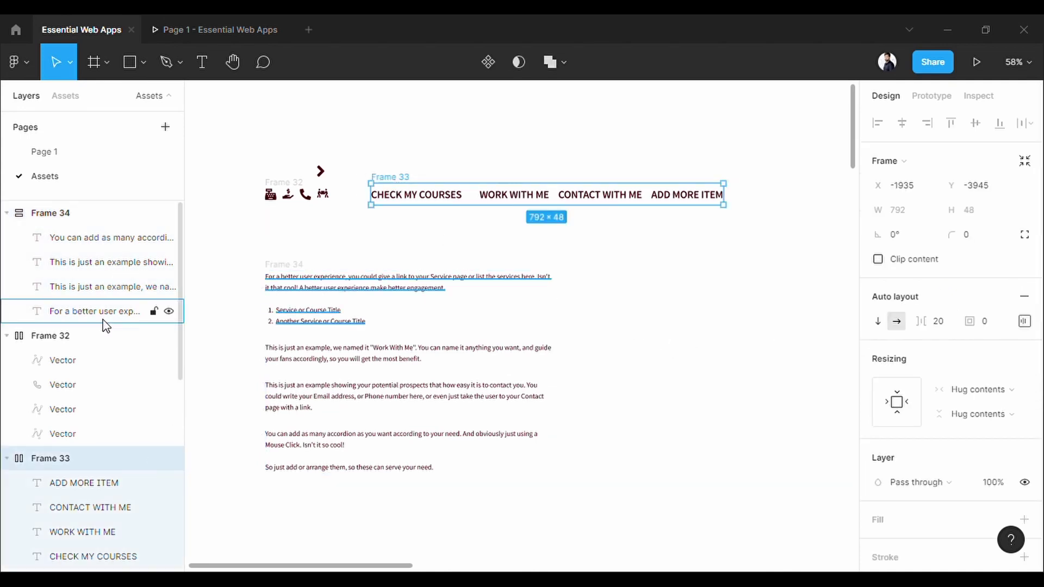
{"action": "scroll", "coordinate": [114, 343], "scroll_direction": "down", "scroll_amount": 3}
{"action": "left_click", "coordinate": [168, 378]}
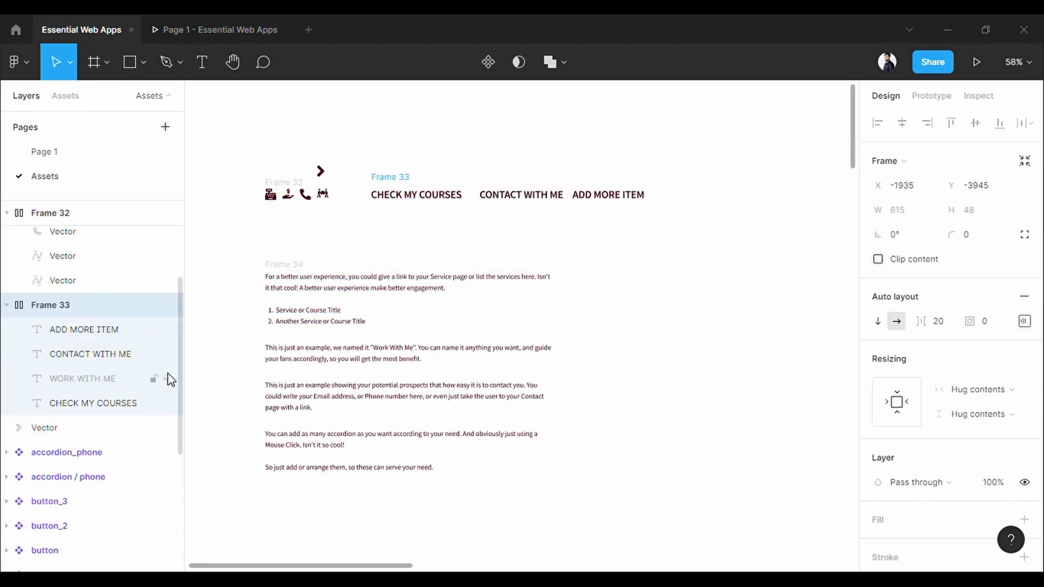
{"action": "left_click", "coordinate": [169, 354]}
{"action": "left_click", "coordinate": [168, 330]}
Hide the hand, phone and people icons in Frame 32, leaving only the cash register icon.
{"action": "left_click", "coordinate": [283, 188]}
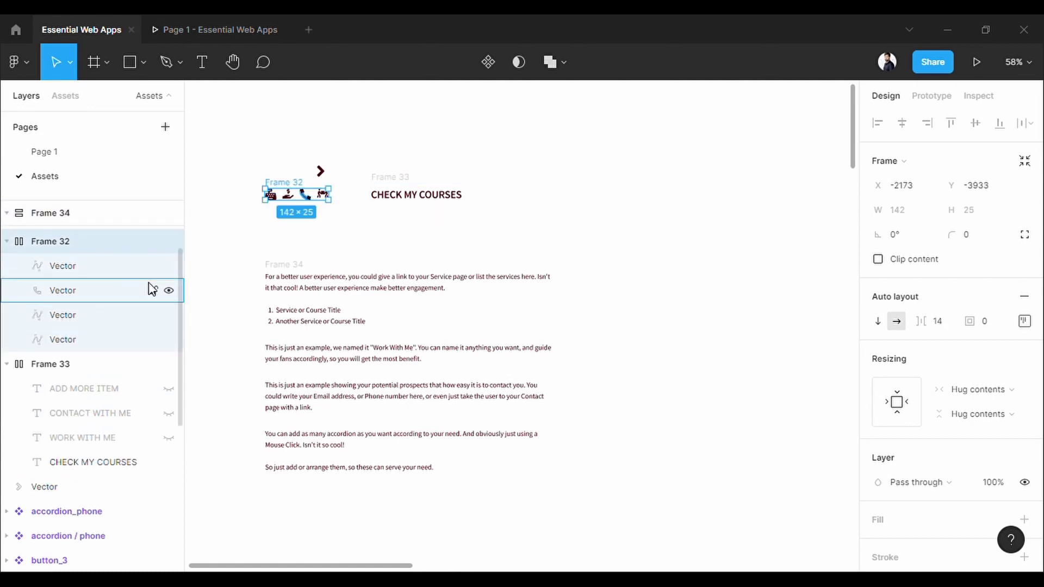
{"action": "left_click", "coordinate": [170, 334]}
{"action": "left_click", "coordinate": [169, 309]}
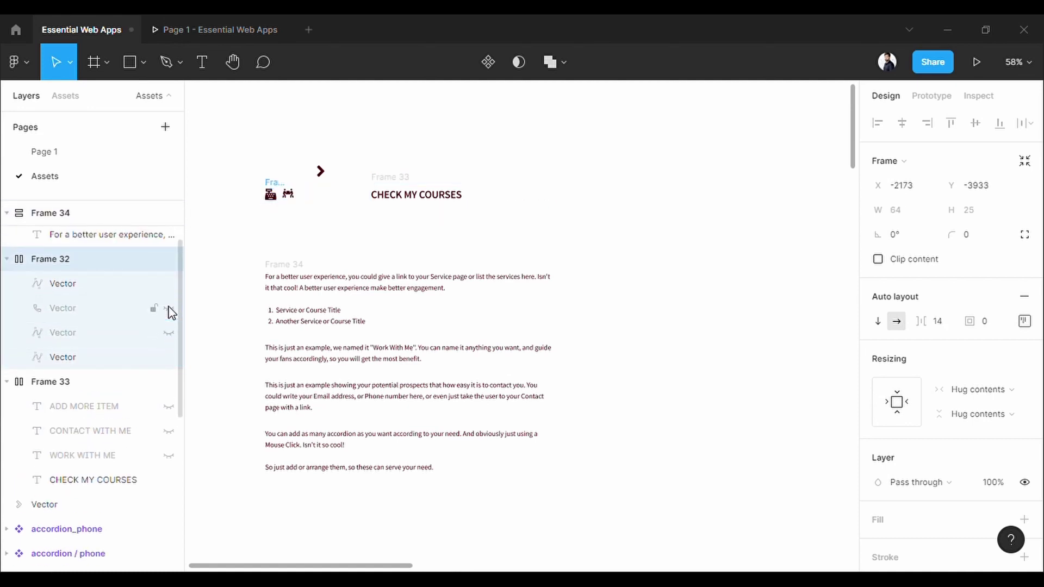
{"action": "left_click", "coordinate": [169, 284]}
Hide the other three paragraphs in Frame 34, leaving only the "For a better user experience" text.
{"action": "left_click", "coordinate": [50, 213]}
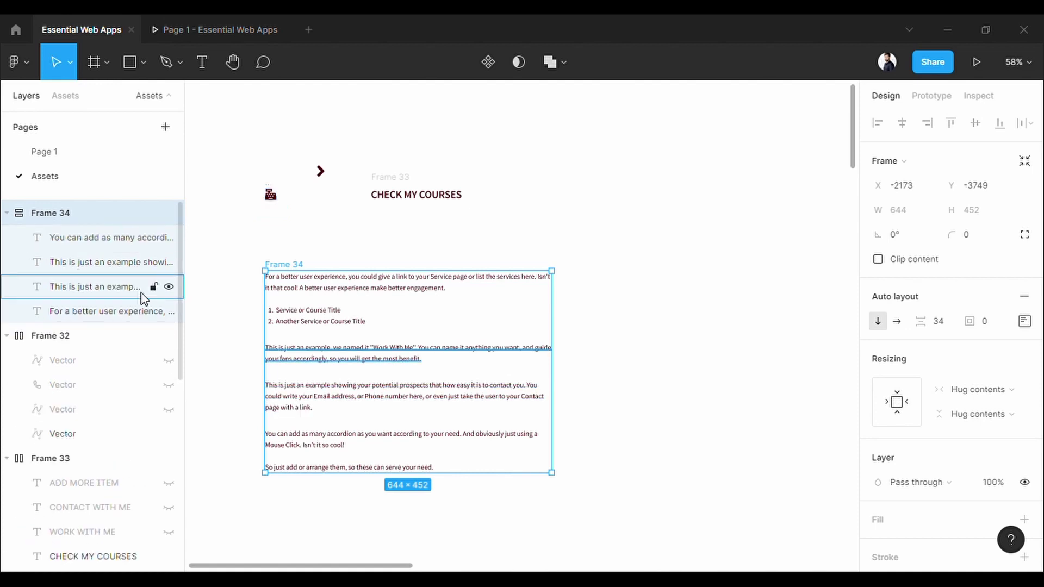
{"action": "left_click", "coordinate": [169, 287]}
{"action": "left_click", "coordinate": [169, 262]}
{"action": "left_click", "coordinate": [169, 238]}
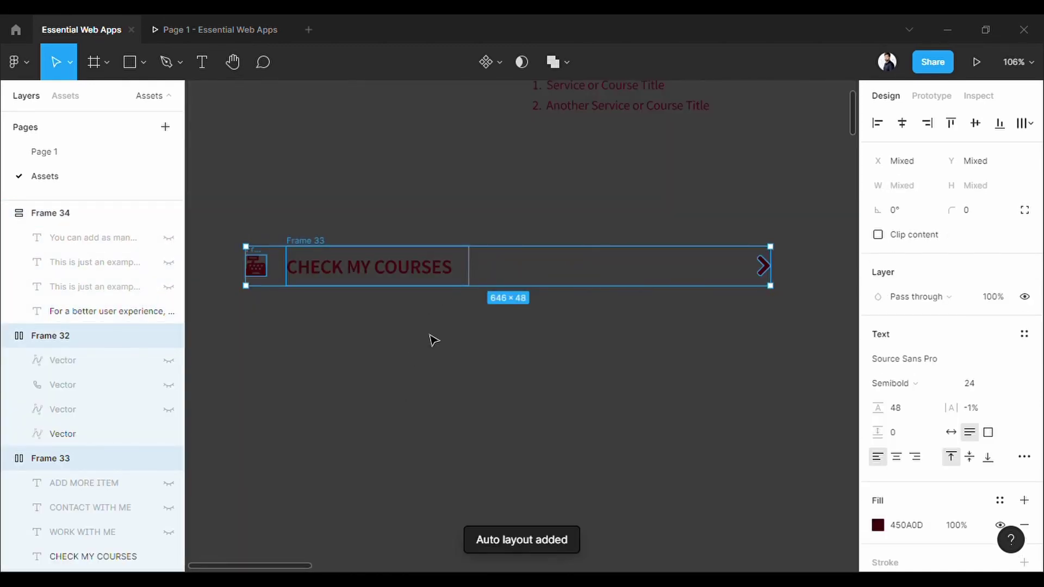
Widen the CHECK MY COURSES title frame to 561 so it reaches almost to the arrow icon.
{"action": "left_click", "coordinate": [433, 340]}
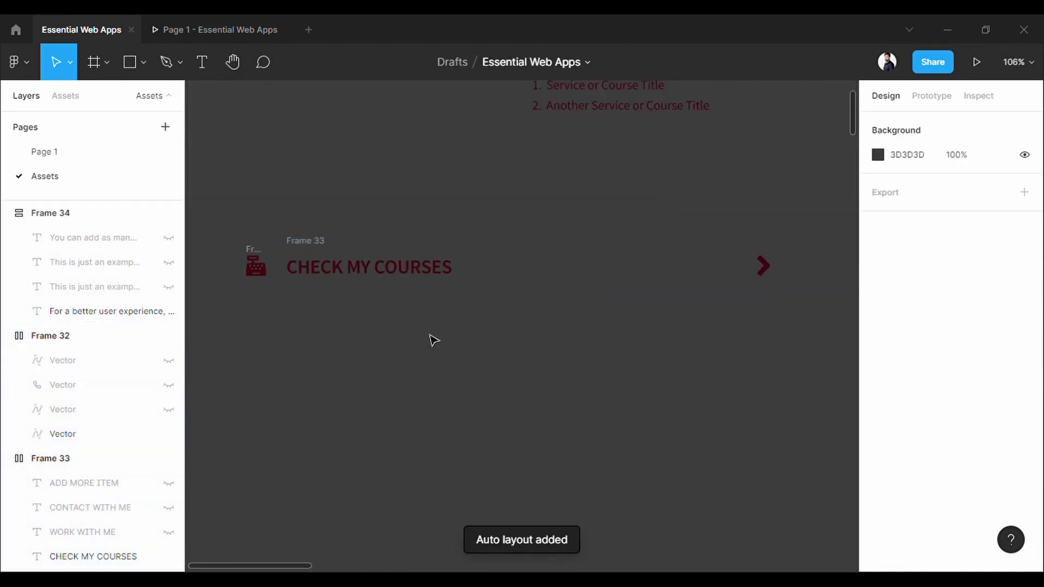
{"action": "left_click", "coordinate": [419, 272]}
{"action": "left_click_drag", "start_coordinate": [482, 276], "coordinate": [753, 284]}
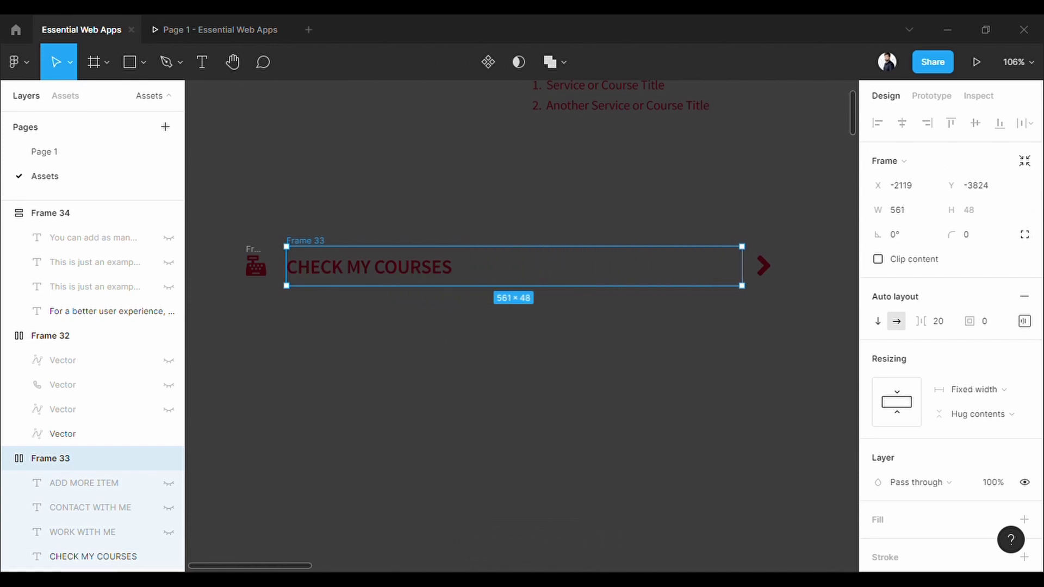
Wrap the icon, title frame and arrow in one auto layout frame and align its contents left and vertically centred.
{"action": "left_click", "coordinate": [739, 345]}
{"action": "left_click_drag", "start_coordinate": [217, 210], "coordinate": [760, 323]}
{"action": "right_click", "coordinate": [350, 281]}
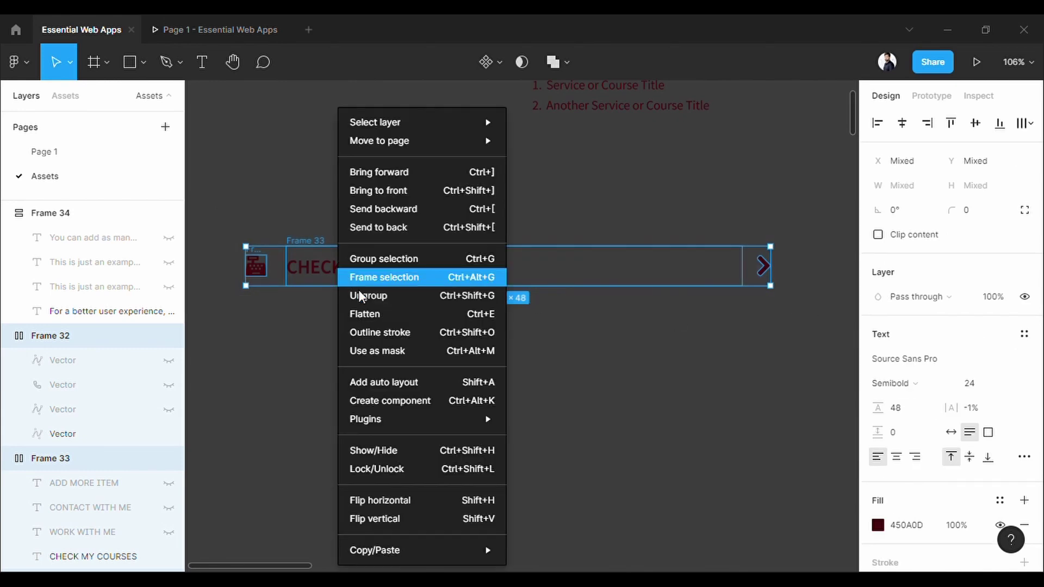
{"action": "left_click", "coordinate": [399, 379]}
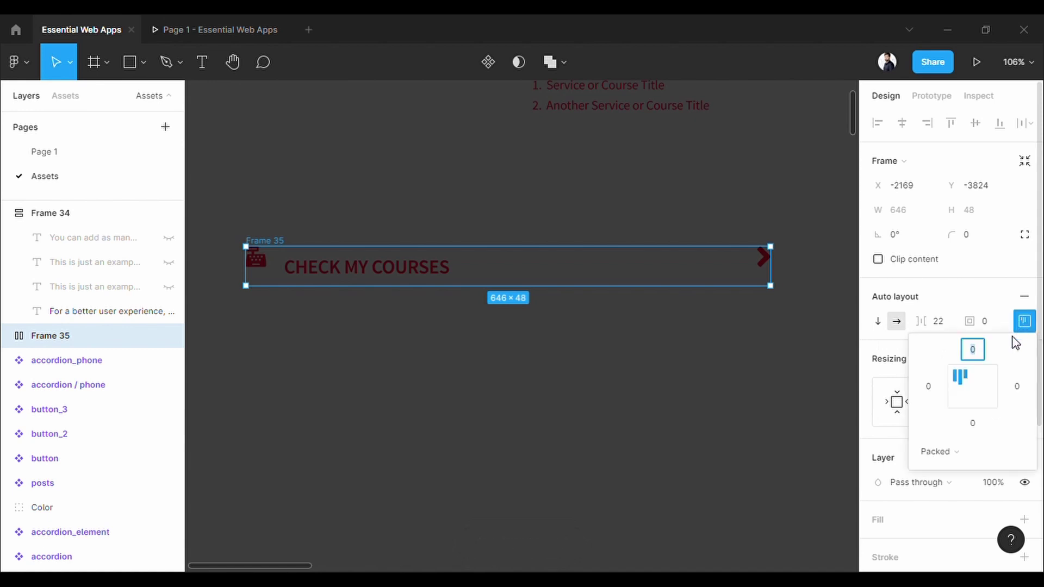
{"action": "left_click", "coordinate": [1024, 322]}
{"action": "left_click", "coordinate": [960, 393]}
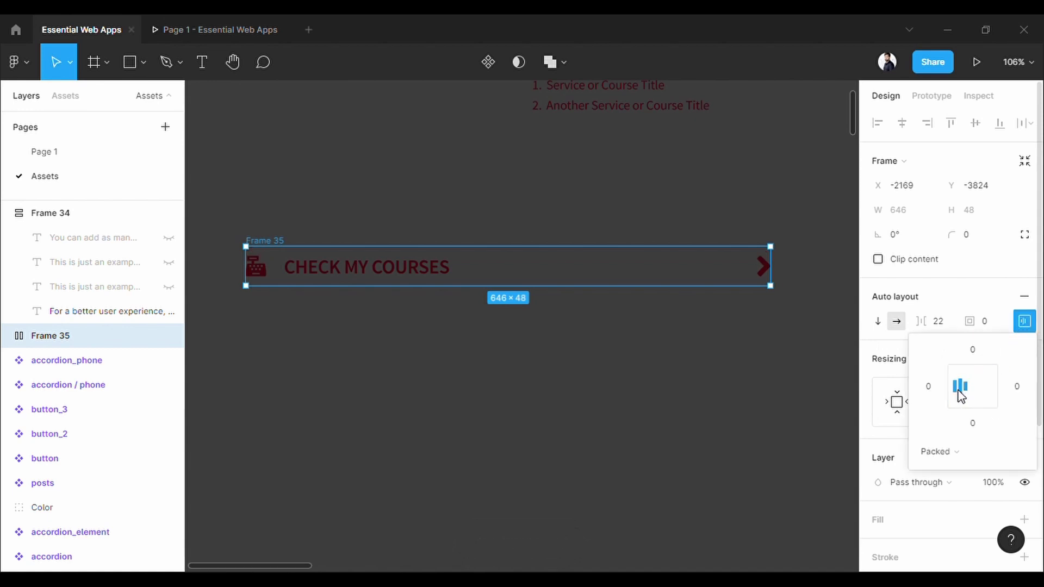
Give the CHECK MY COURSES row frame a white FFFFFF fill and a corner radius of 10.
{"action": "left_click", "coordinate": [978, 239]}
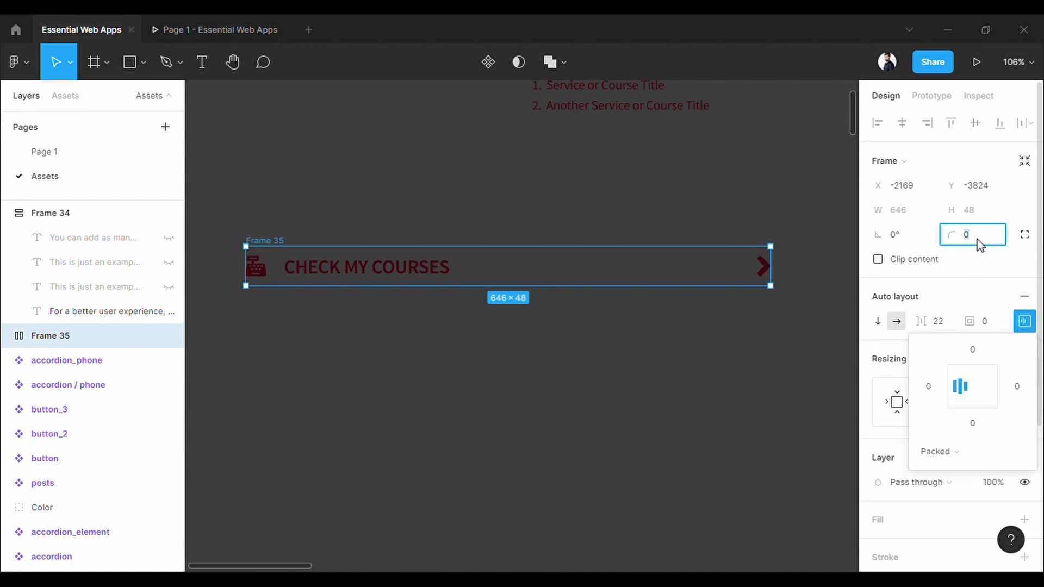
{"action": "scroll", "coordinate": [896, 401], "scroll_direction": "down", "scroll_amount": 4}
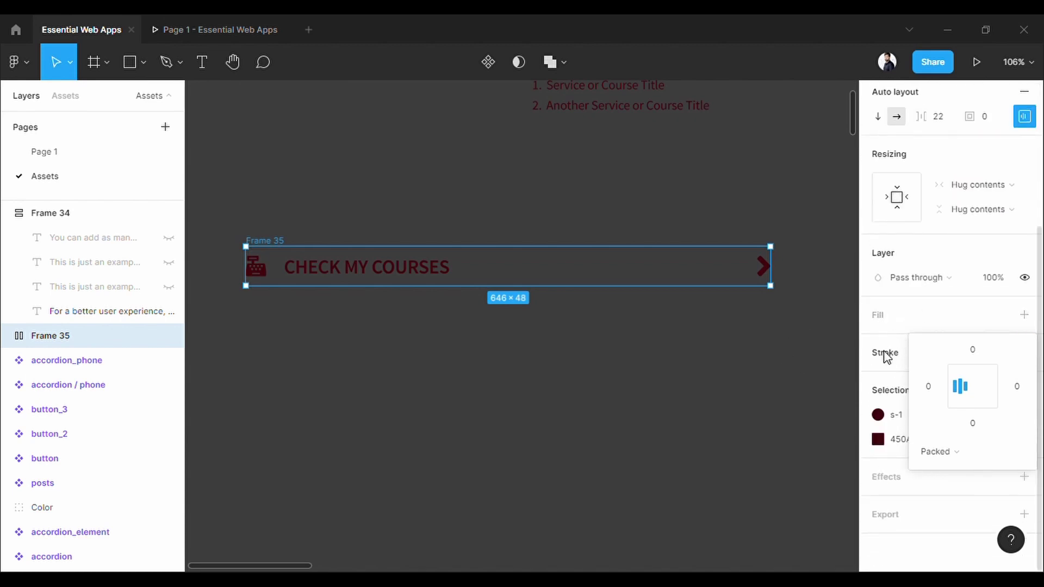
{"action": "left_click", "coordinate": [891, 329]}
{"action": "left_click", "coordinate": [891, 326]}
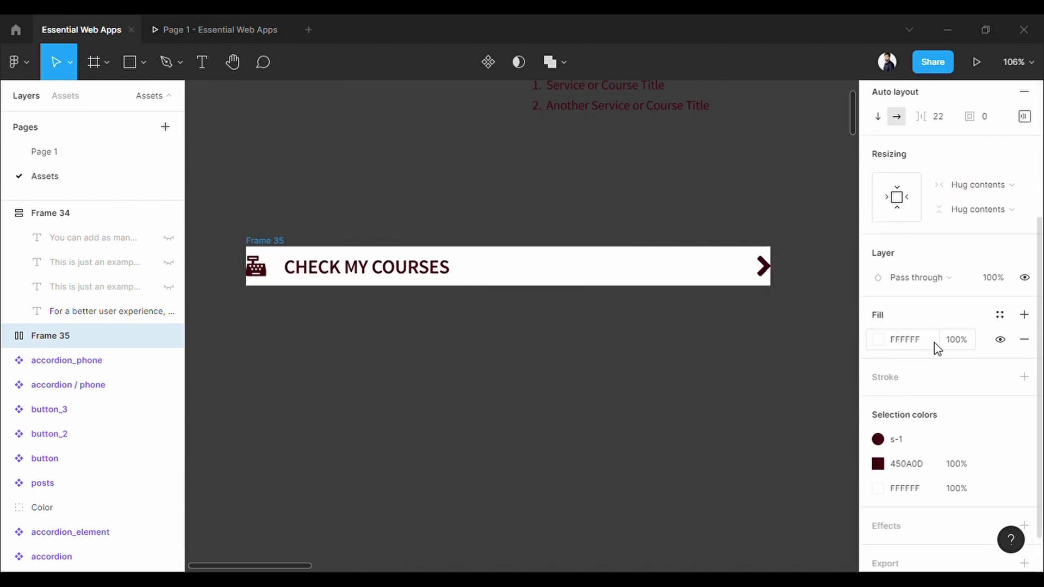
{"action": "scroll", "coordinate": [937, 349], "scroll_direction": "up", "scroll_amount": 4}
{"action": "left_click", "coordinate": [973, 242]}
{"action": "type", "text": "1"}
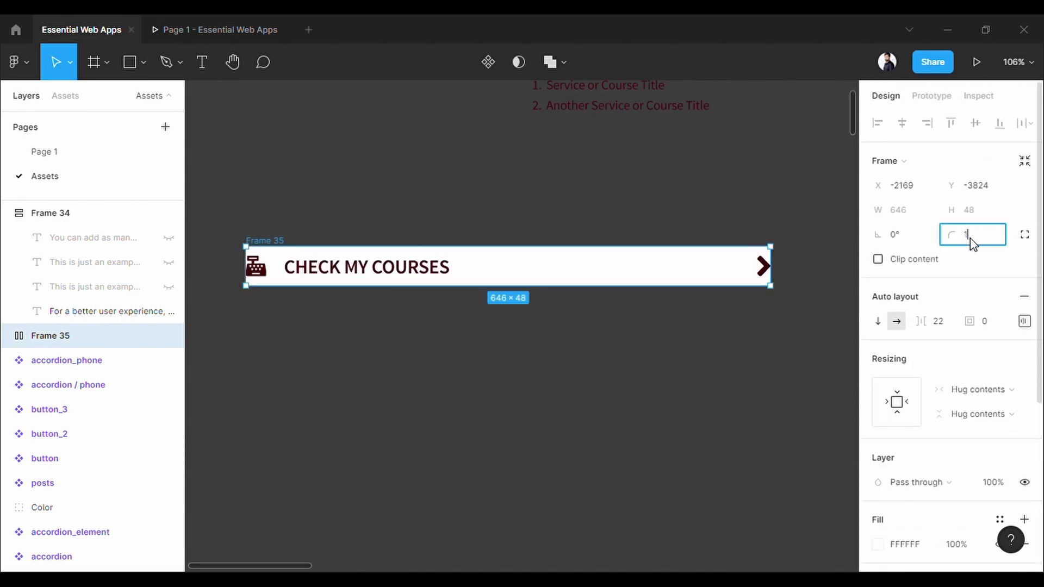
{"action": "type", "text": "0"}
{"action": "key", "text": "Return"}
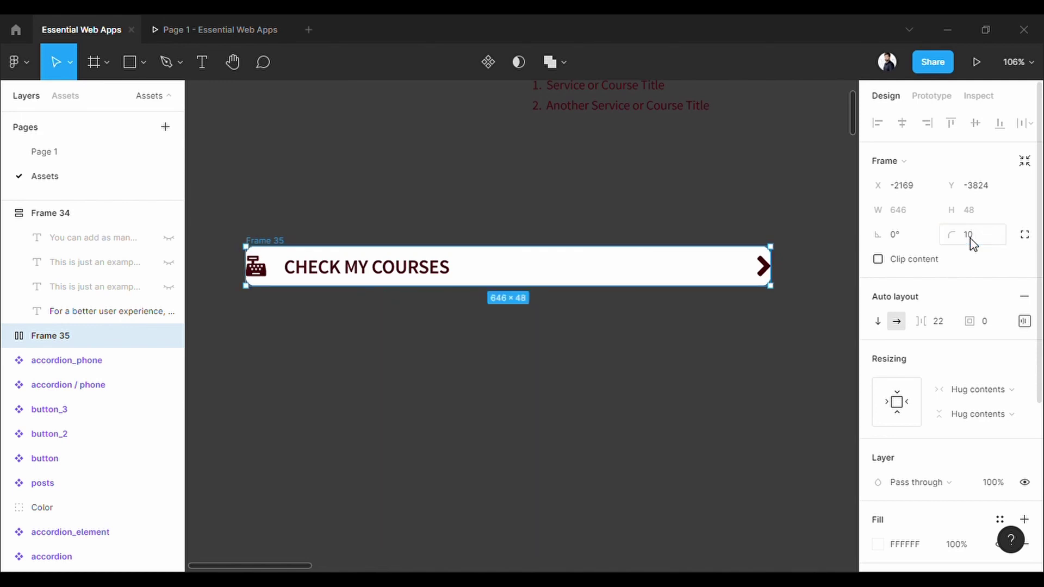
Set the row frame's auto layout padding to 20 left and right and 10 top and bottom.
{"action": "left_click", "coordinate": [1025, 321]}
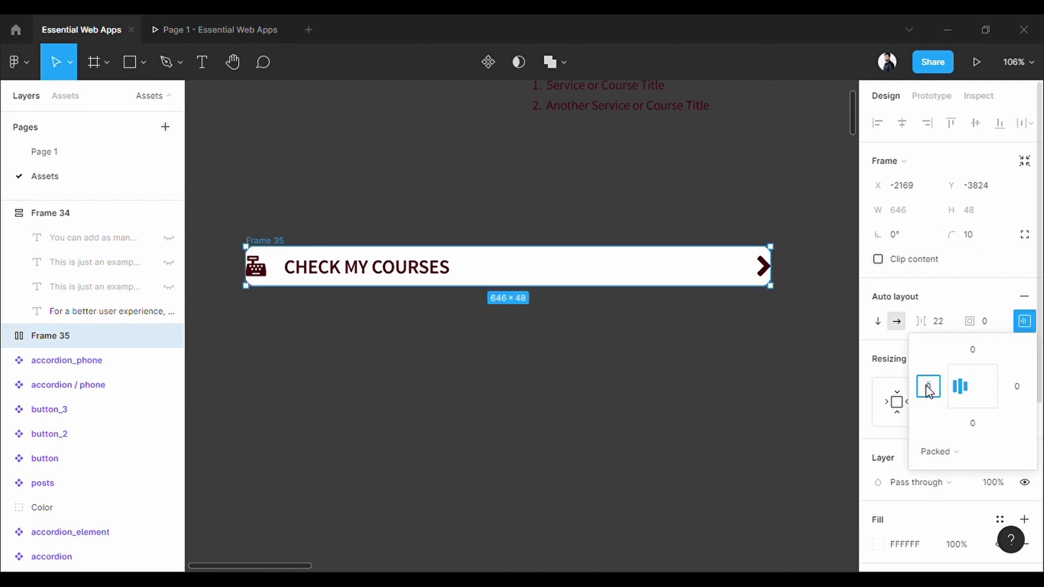
{"action": "type", "text": "20"}
{"action": "left_click", "coordinate": [1016, 387]}
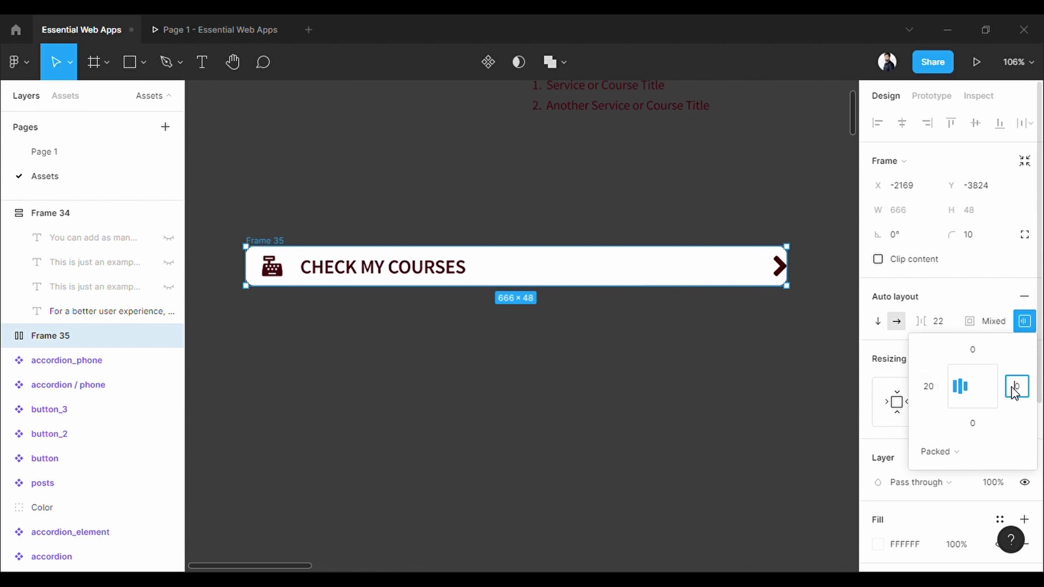
{"action": "type", "text": "20"}
{"action": "left_click", "coordinate": [980, 351]}
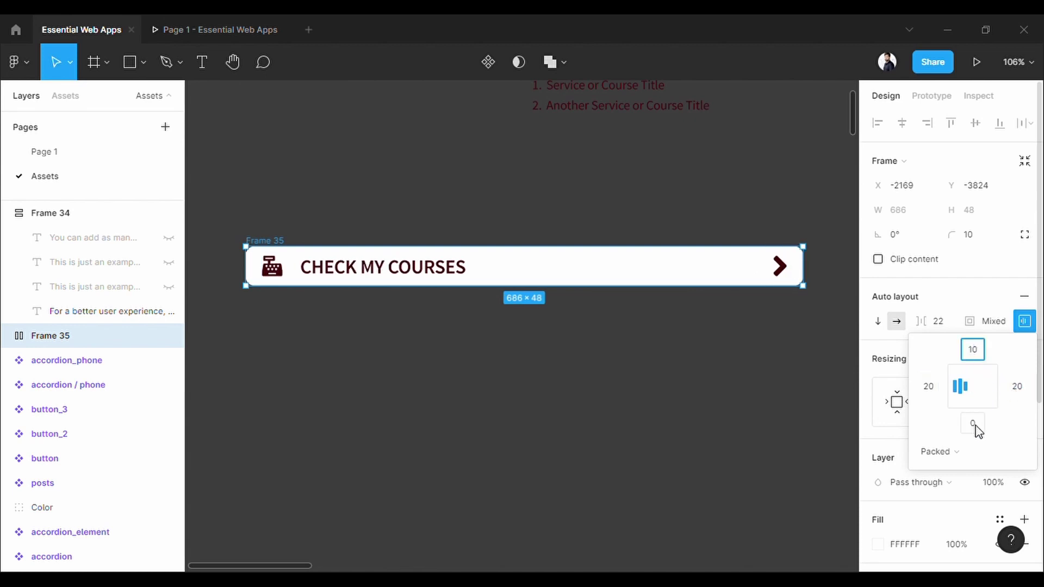
{"action": "left_click", "coordinate": [978, 427]}
{"action": "type", "text": "10"}
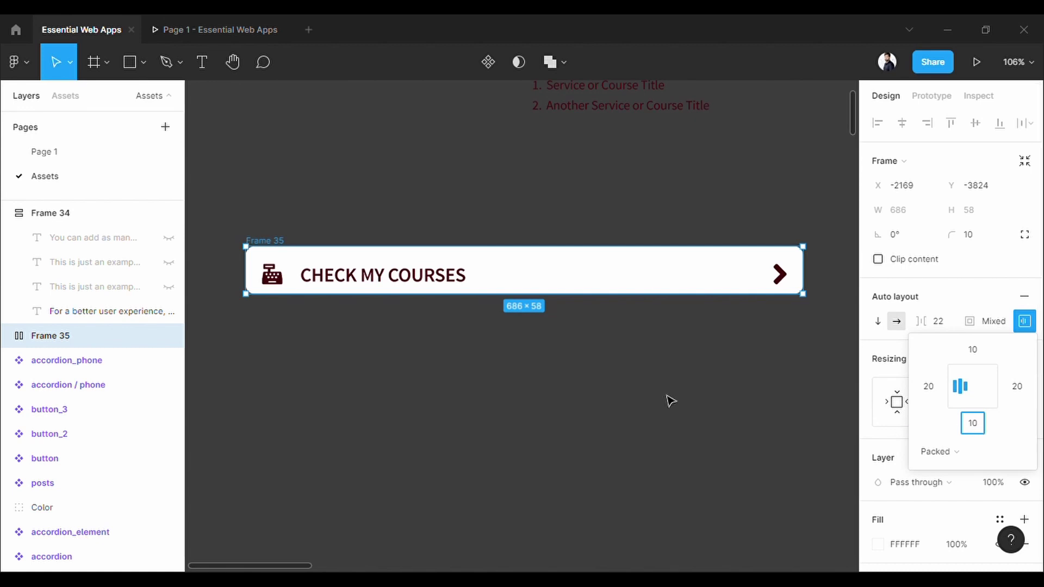
{"action": "left_click", "coordinate": [670, 401]}
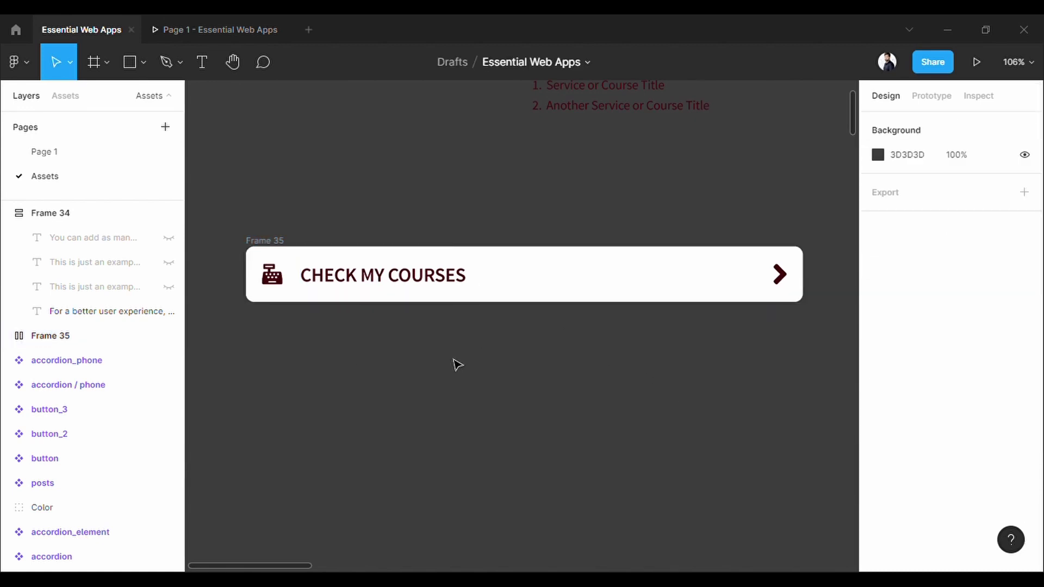
Wrap the row's icon, title and arrow in a nested auto layout frame, aligned left and vertically centred.
{"action": "left_click", "coordinate": [275, 293]}
{"action": "left_click", "coordinate": [420, 292], "text": "shift"}
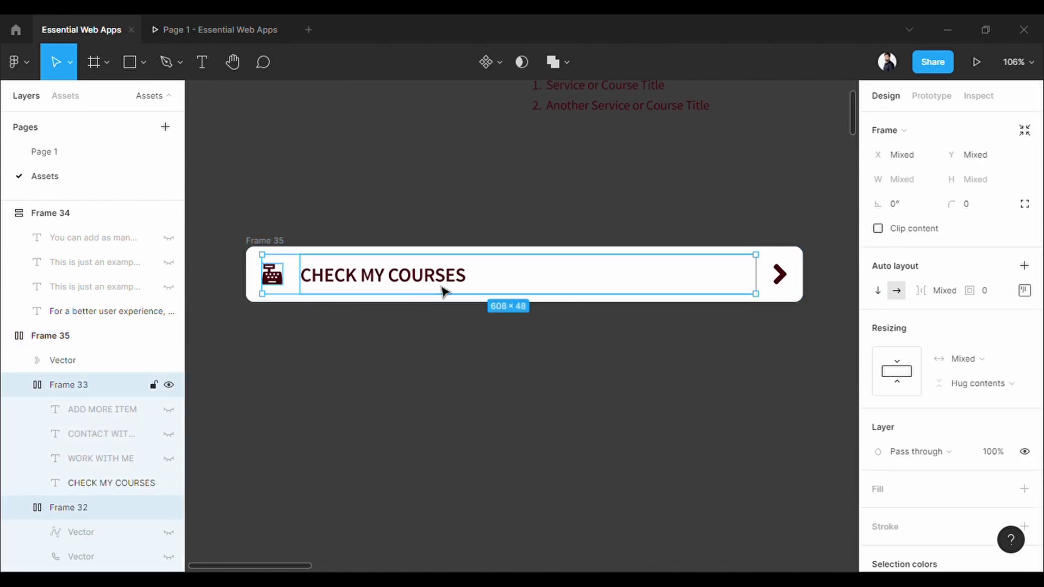
{"action": "left_click", "coordinate": [780, 280], "text": "shift"}
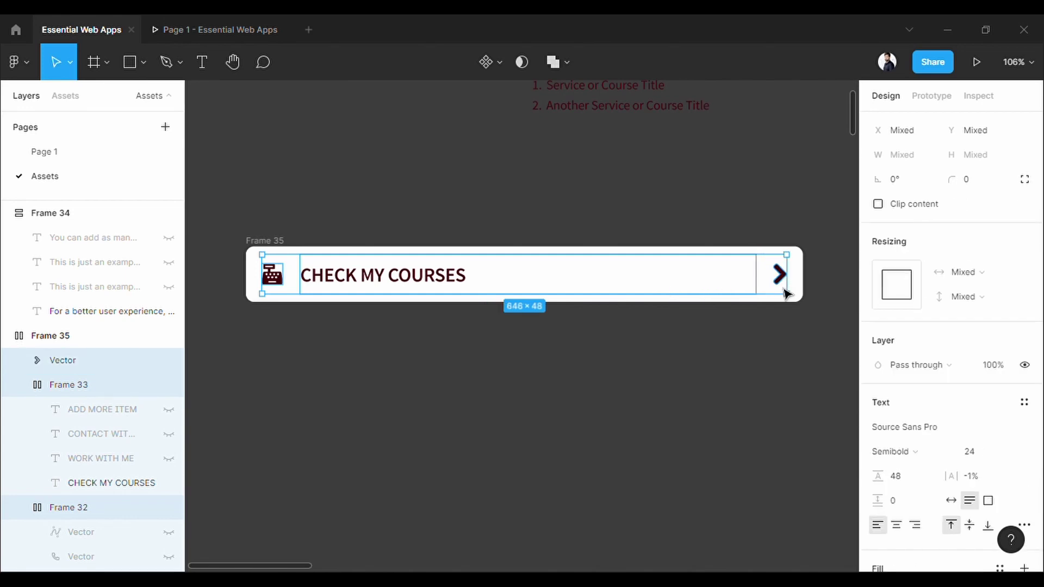
{"action": "right_click", "coordinate": [337, 284]}
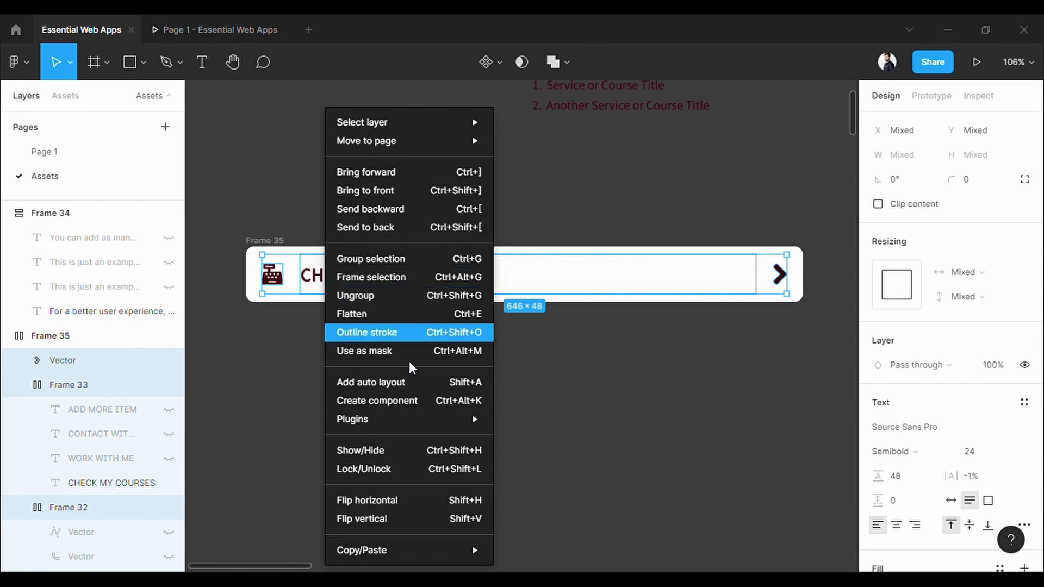
{"action": "left_click", "coordinate": [434, 381]}
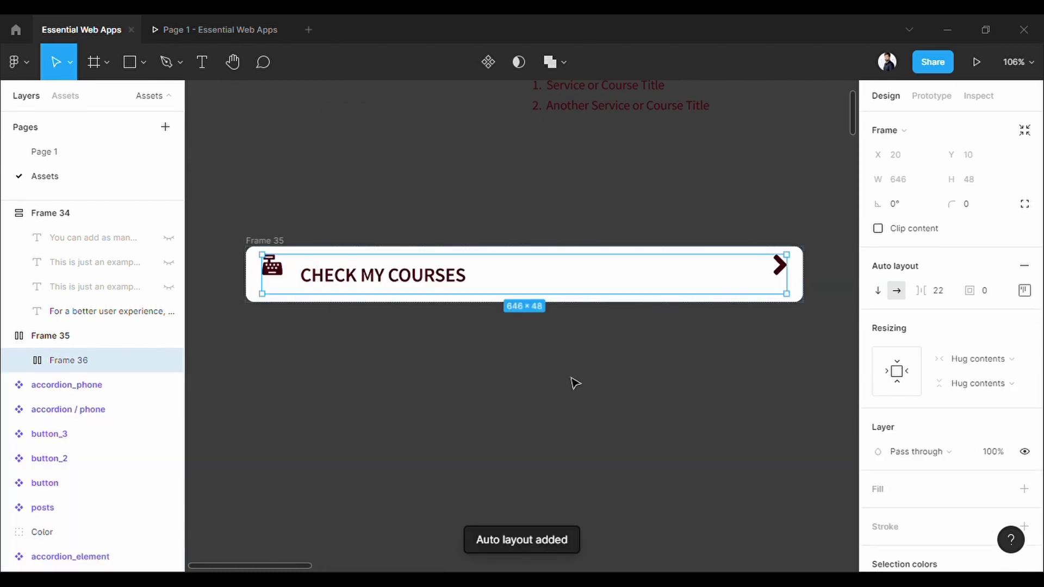
{"action": "left_click", "coordinate": [1025, 290]}
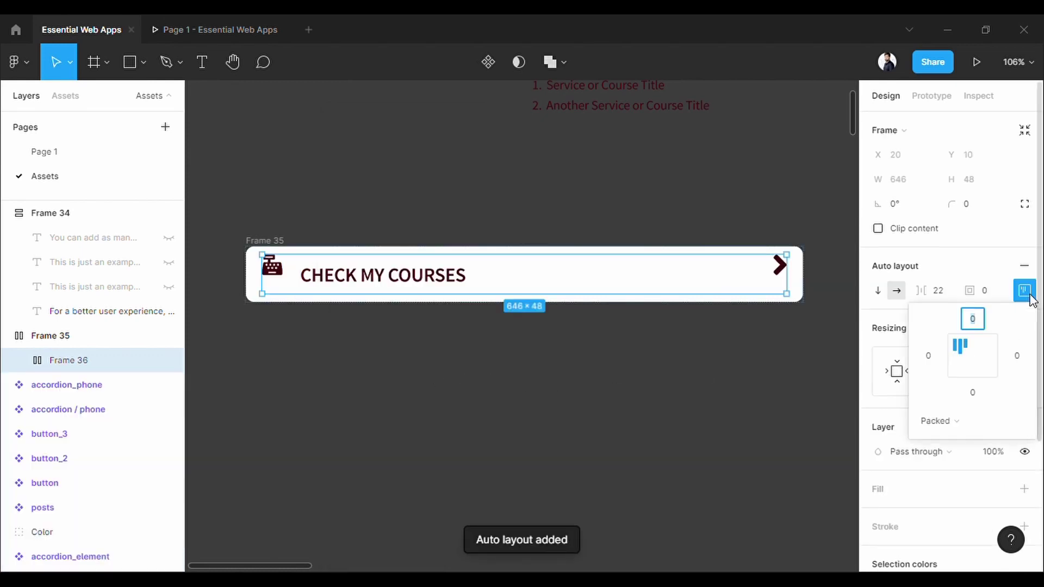
{"action": "left_click", "coordinate": [960, 356]}
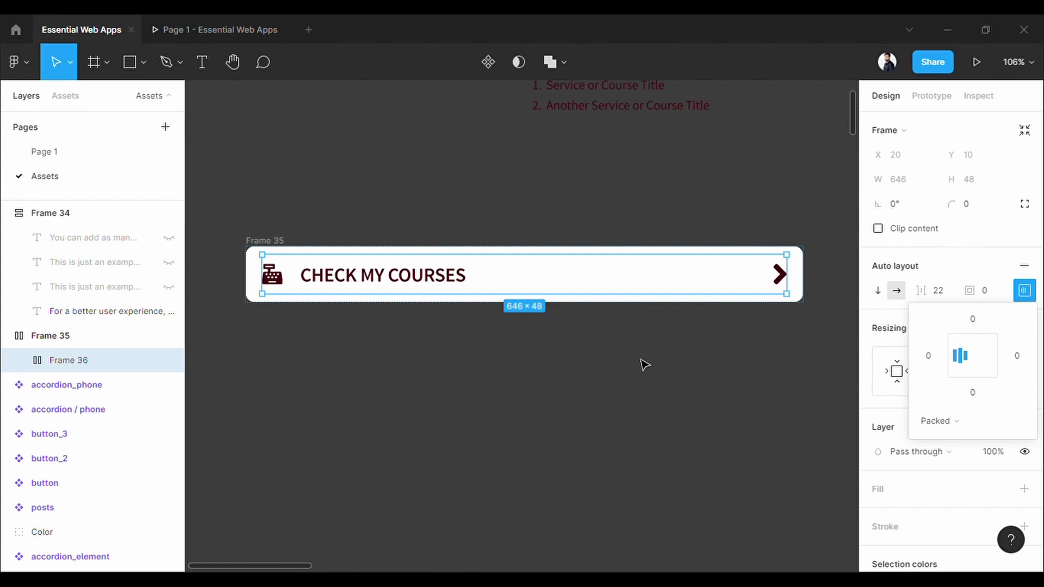
Duplicate the CHECK MY COURSES row to the right of the original and fill the copy with the light pink document color.
{"action": "scroll", "coordinate": [553, 377], "scroll_direction": "down", "scroll_amount": 2}
{"action": "left_click_drag", "start_coordinate": [563, 354], "coordinate": [629, 354]}
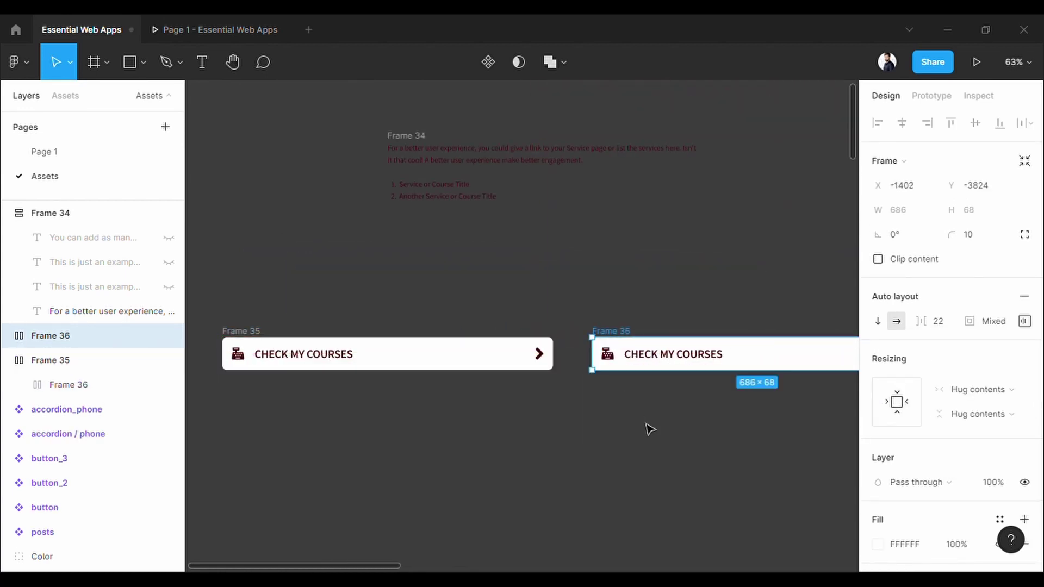
{"action": "left_click_drag", "start_coordinate": [681, 427], "coordinate": [471, 431]}
{"action": "scroll", "coordinate": [533, 409], "scroll_direction": "up", "scroll_amount": 3}
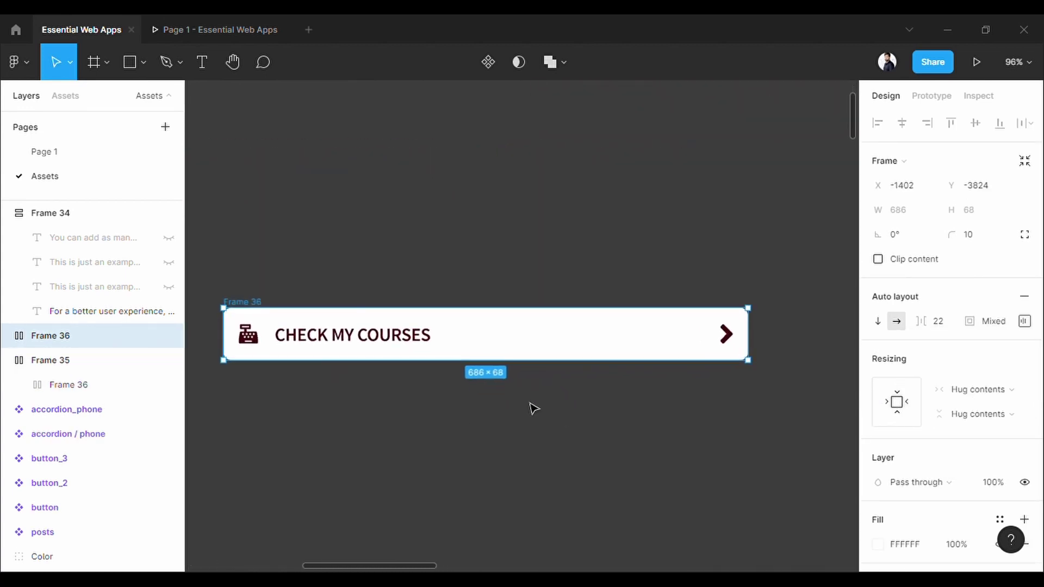
{"action": "left_click_drag", "start_coordinate": [526, 453], "coordinate": [559, 447]}
{"action": "scroll", "coordinate": [935, 450], "scroll_direction": "down", "scroll_amount": 5}
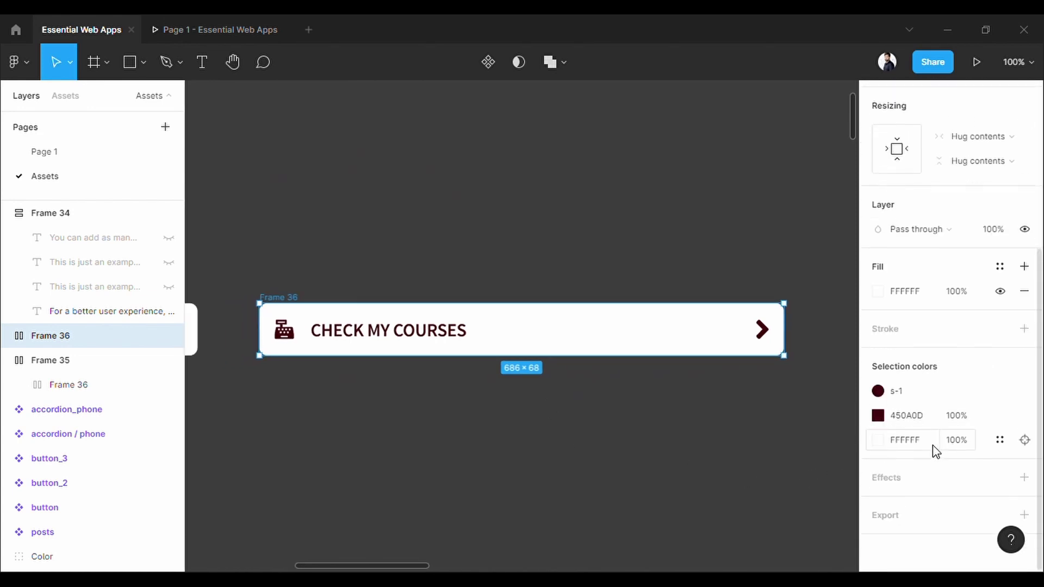
{"action": "left_click", "coordinate": [877, 292]}
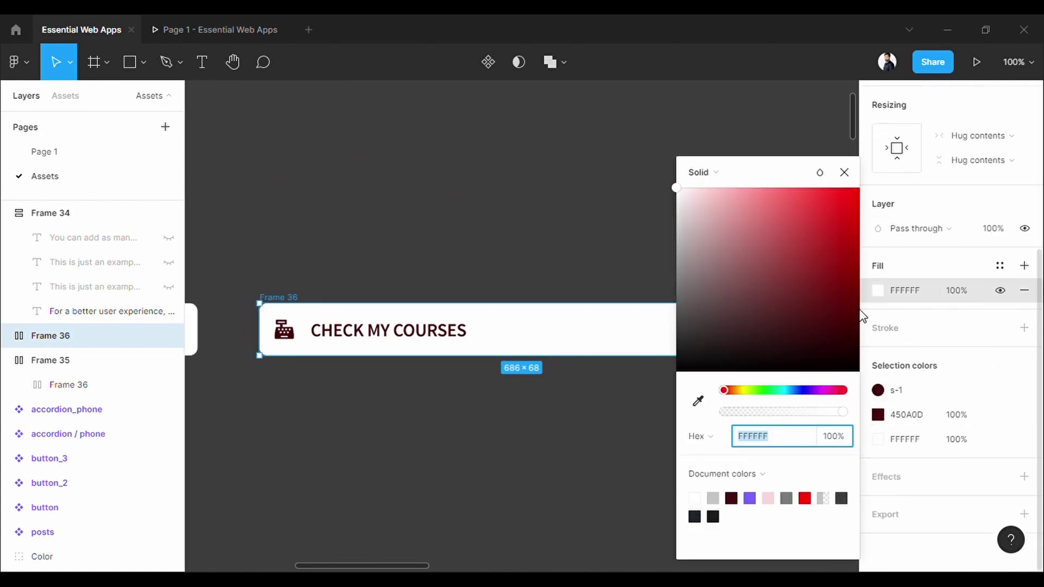
{"action": "left_click", "coordinate": [768, 498]}
{"action": "left_click", "coordinate": [555, 481]}
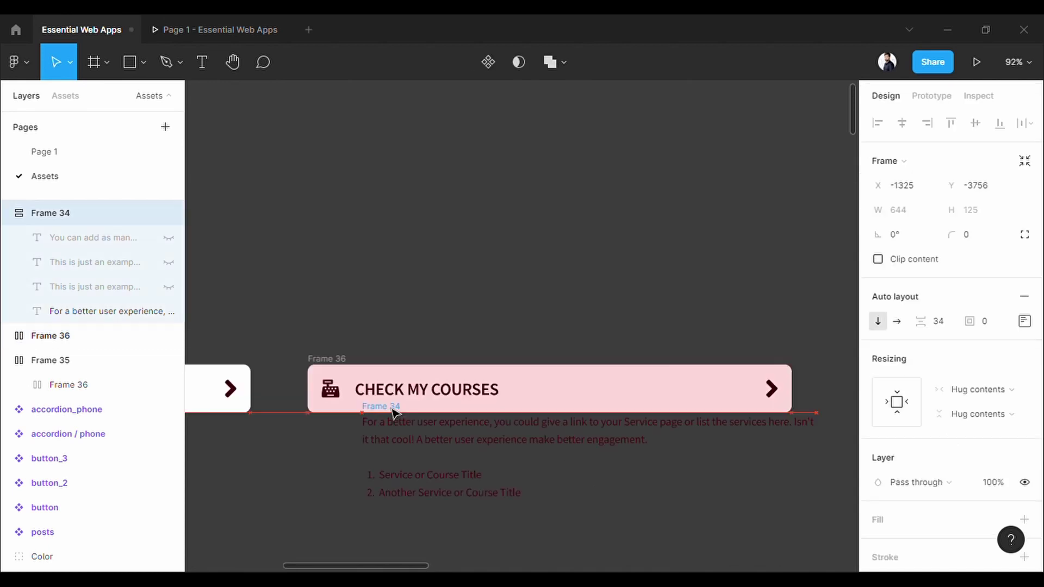
Nest the description text frame inside the pink CHECK MY COURSES frame and set that frame's auto layout direction to vertical.
{"action": "mouse_move", "coordinate": [381, 422]}
{"action": "left_mouse_down"}
{"action": "mouse_move", "coordinate": [364, 445]}
{"action": "mouse_move", "coordinate": [365, 426]}
{"action": "left_mouse_up"}
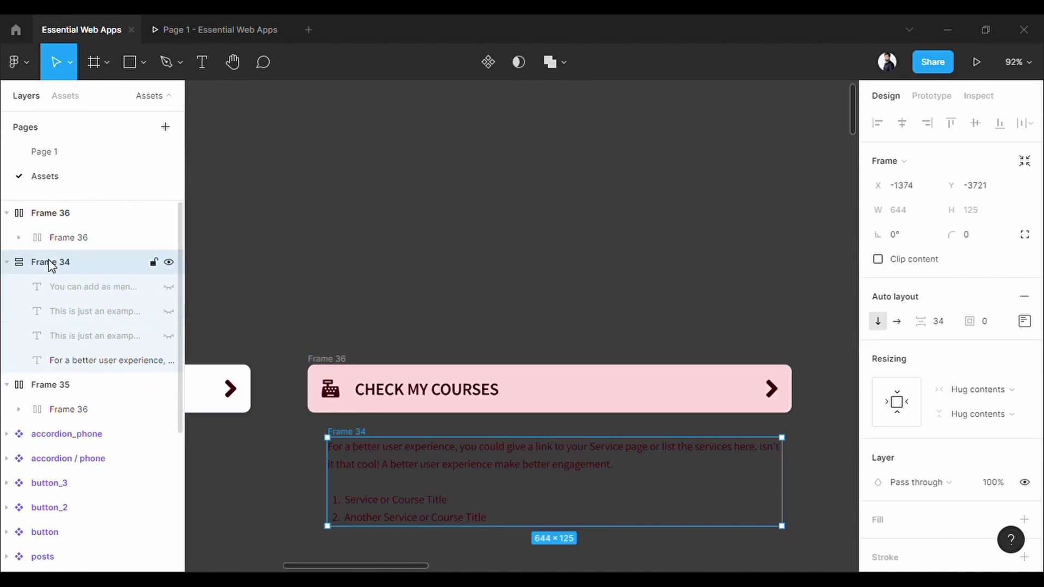
{"action": "left_click_drag", "start_coordinate": [49, 263], "coordinate": [64, 228]}
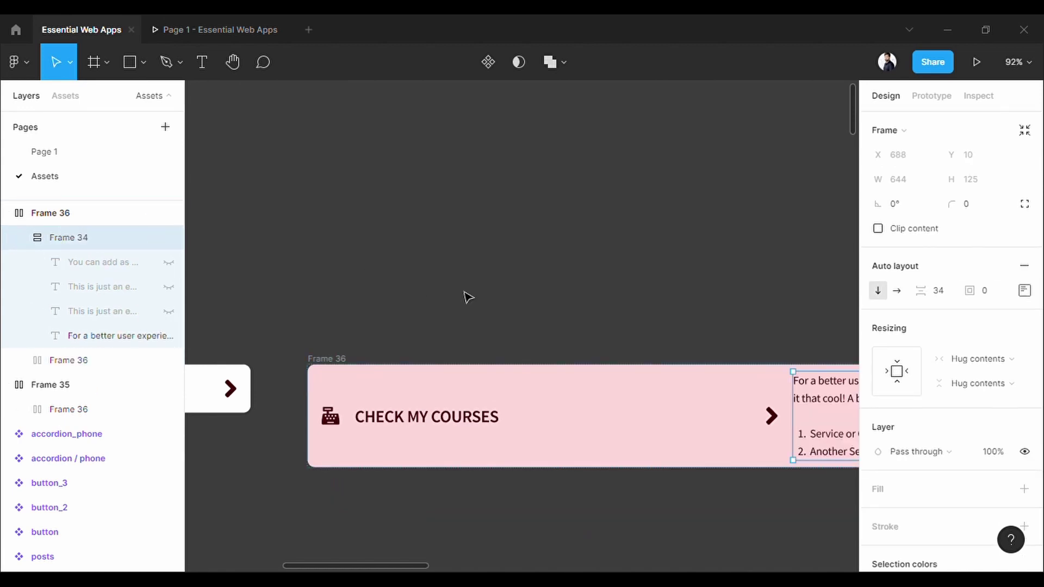
{"action": "scroll", "coordinate": [517, 293], "scroll_direction": "down", "scroll_amount": 3}
{"action": "left_click_drag", "start_coordinate": [559, 442], "coordinate": [441, 425]}
{"action": "left_click", "coordinate": [396, 422]}
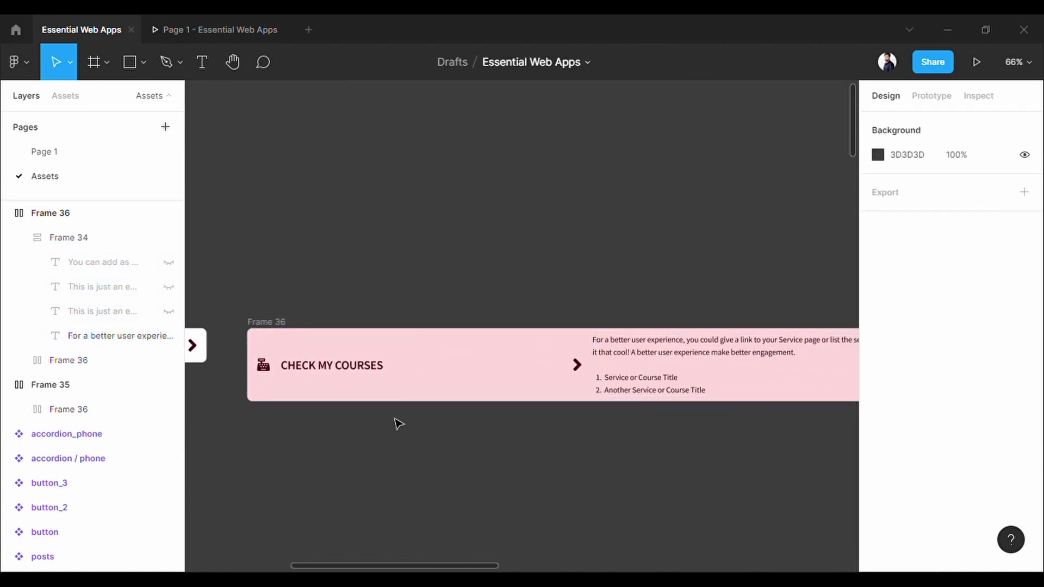
{"action": "left_click", "coordinate": [266, 328]}
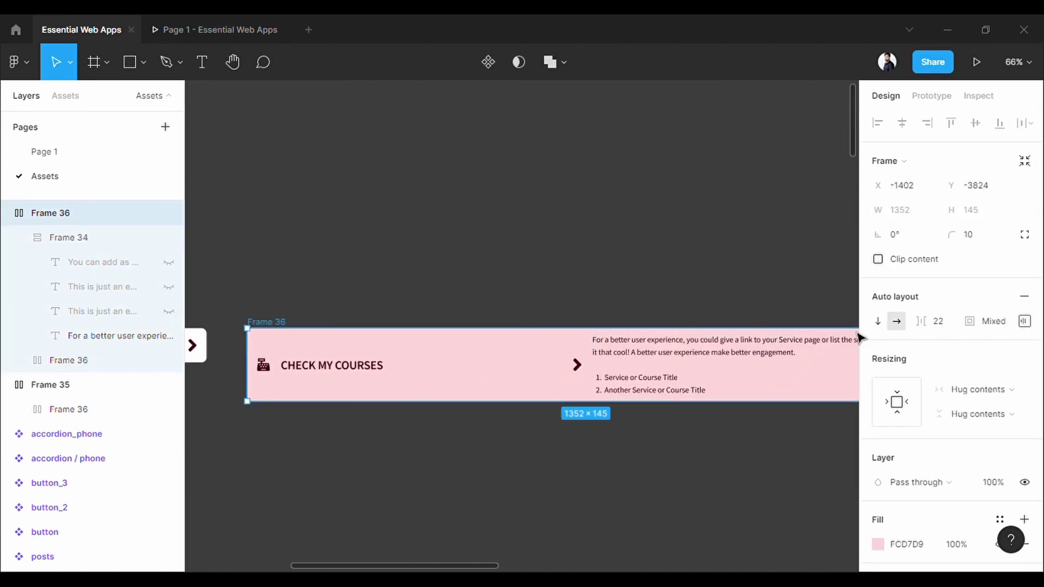
{"action": "left_click", "coordinate": [878, 322]}
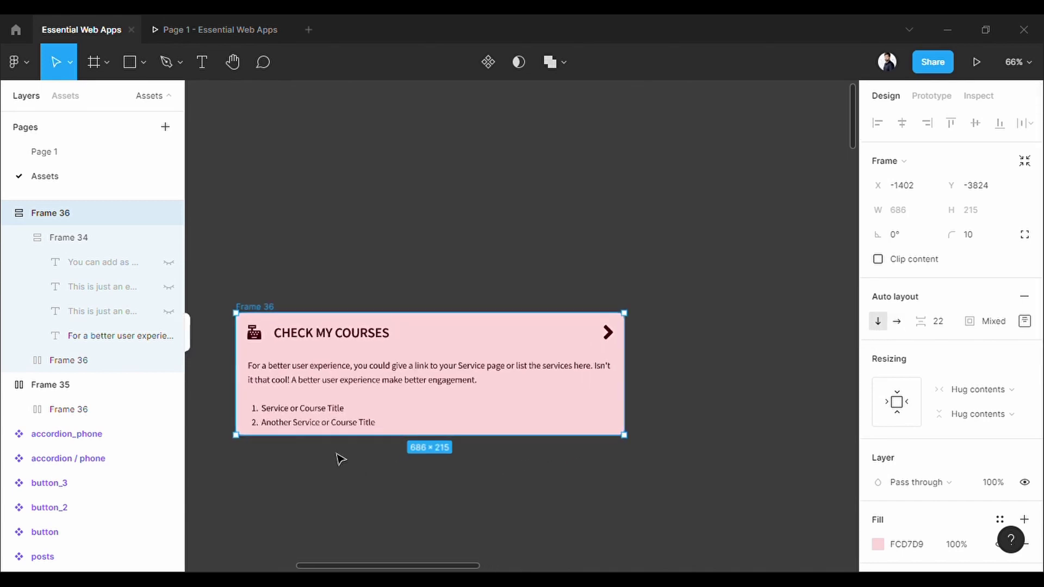
Set the description frame's left auto layout padding to 20.
{"action": "scroll", "coordinate": [341, 459], "scroll_direction": "up", "scroll_amount": 1, "text": "ctrl"}
{"action": "left_click", "coordinate": [346, 380]}
{"action": "left_click", "coordinate": [1023, 298]}
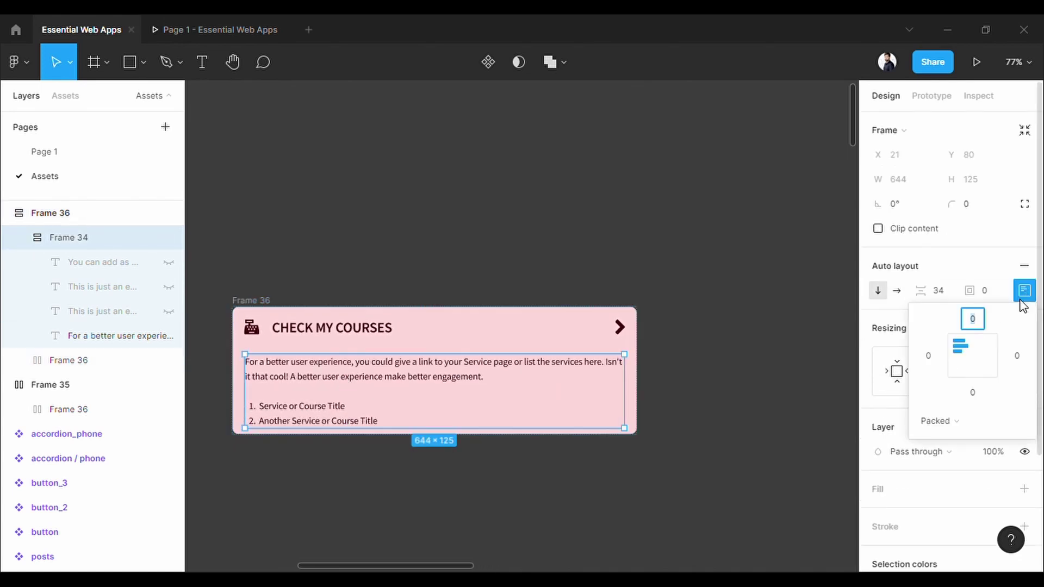
{"action": "left_click", "coordinate": [928, 357]}
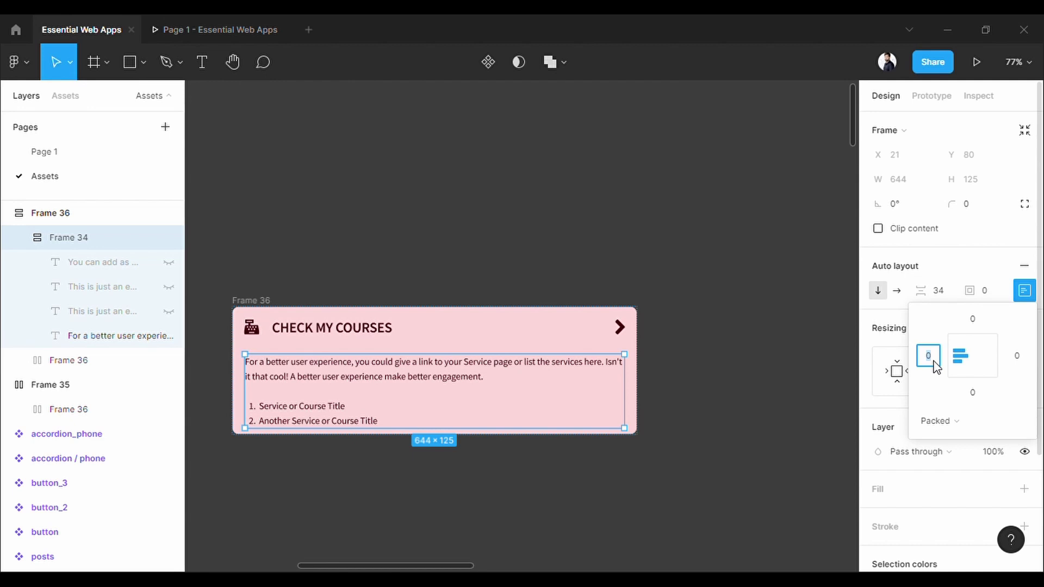
{"action": "key", "text": "Return"}
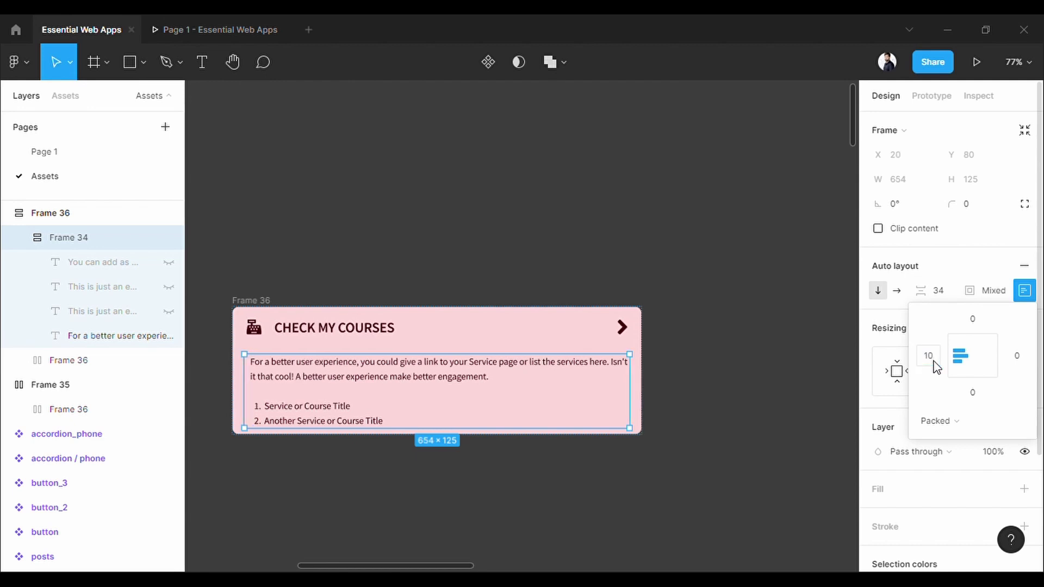
{"action": "left_click", "coordinate": [934, 362]}
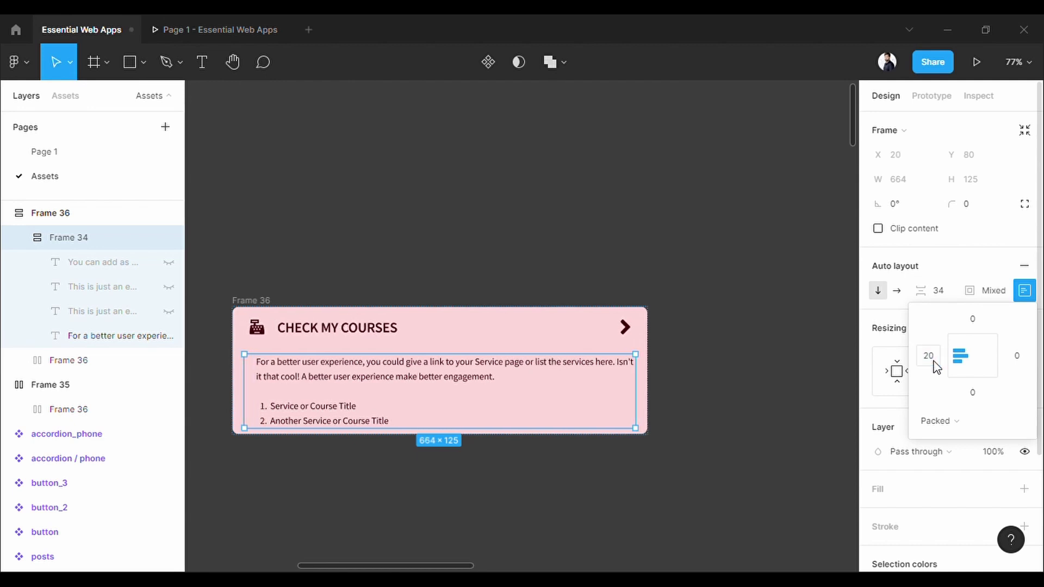
{"action": "key", "text": "Return"}
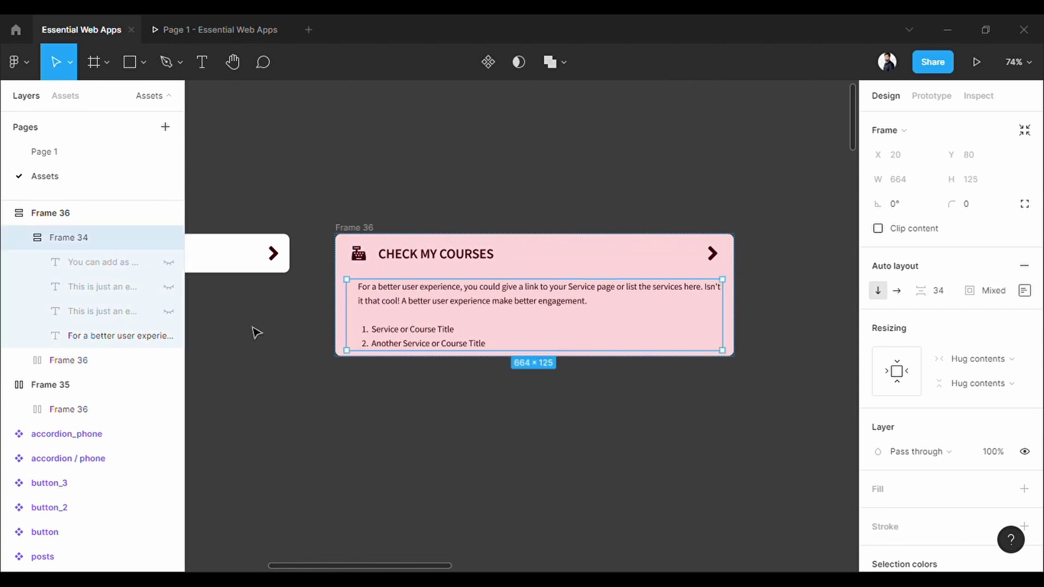
Show the three hidden alternative description texts in the expanded item and hide them again.
{"action": "left_click", "coordinate": [169, 312]}
{"action": "left_click", "coordinate": [168, 288]}
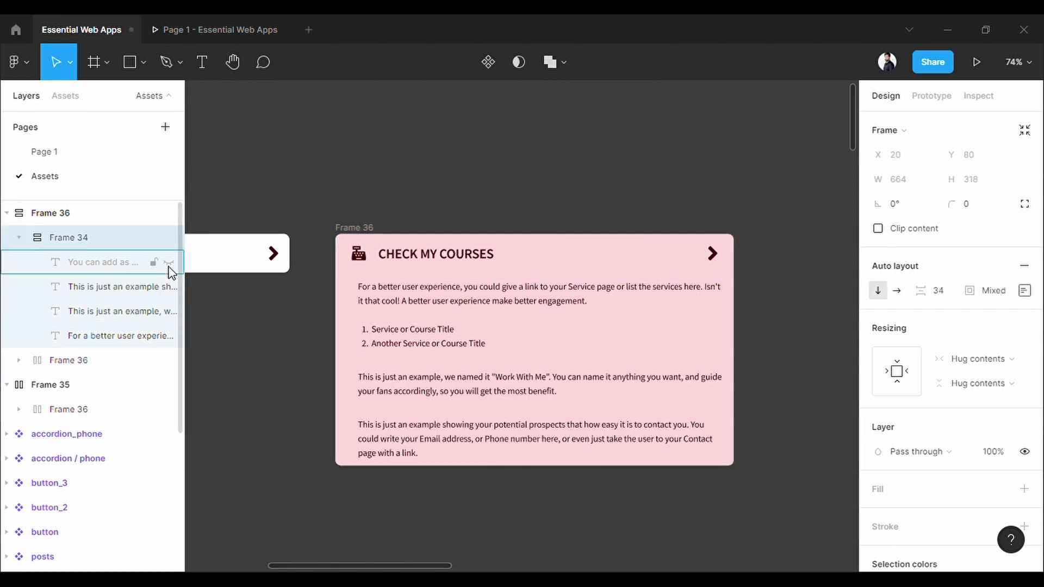
{"action": "left_click", "coordinate": [170, 263]}
{"action": "left_click", "coordinate": [169, 287]}
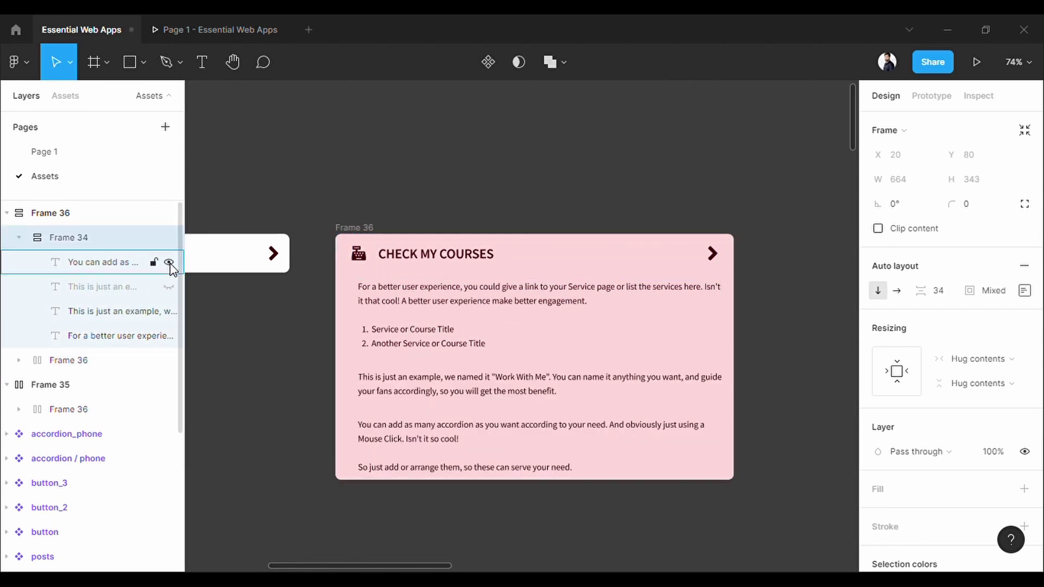
{"action": "left_click", "coordinate": [169, 263]}
{"action": "left_click", "coordinate": [170, 310]}
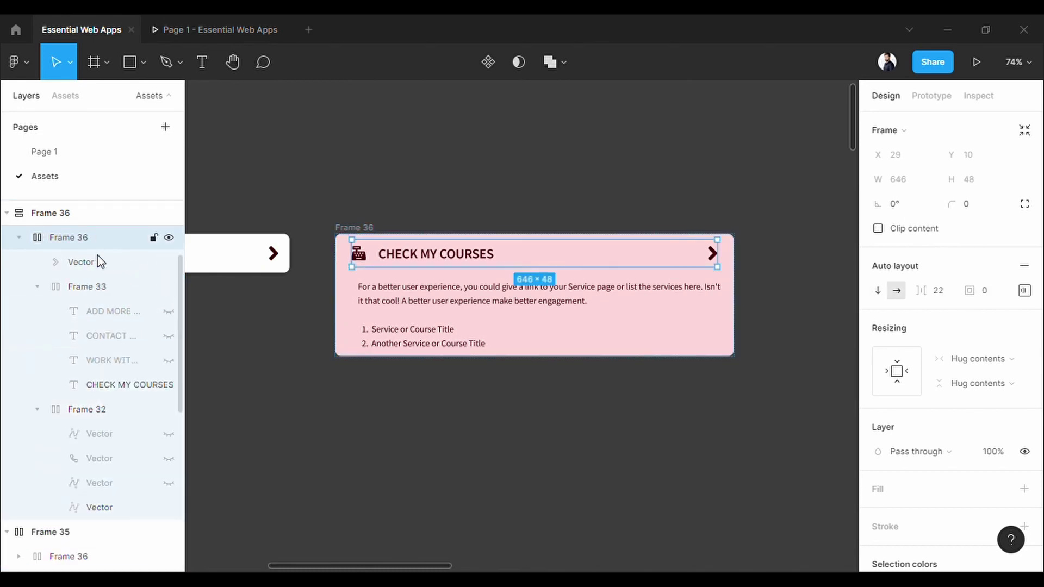
Rotate the arrow vector in the expanded pink item so that it points downward.
{"action": "left_click", "coordinate": [98, 263]}
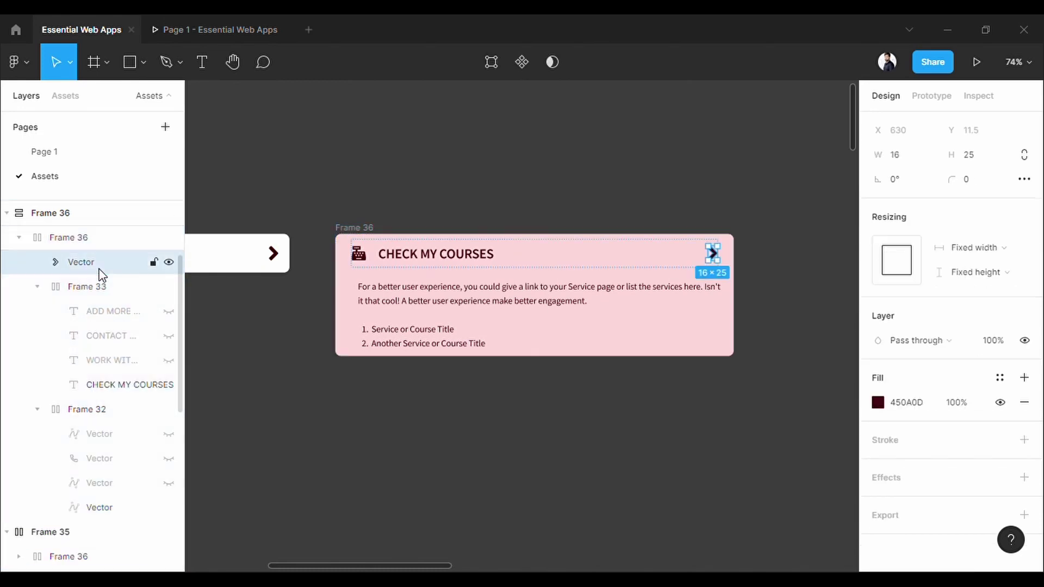
{"action": "left_click", "coordinate": [909, 186]}
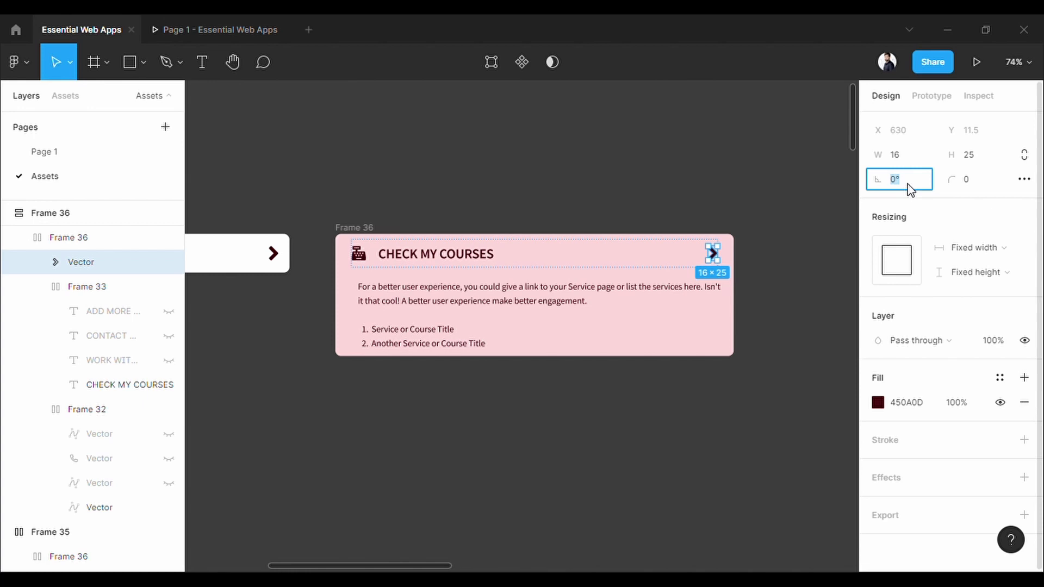
{"action": "key", "text": "Return"}
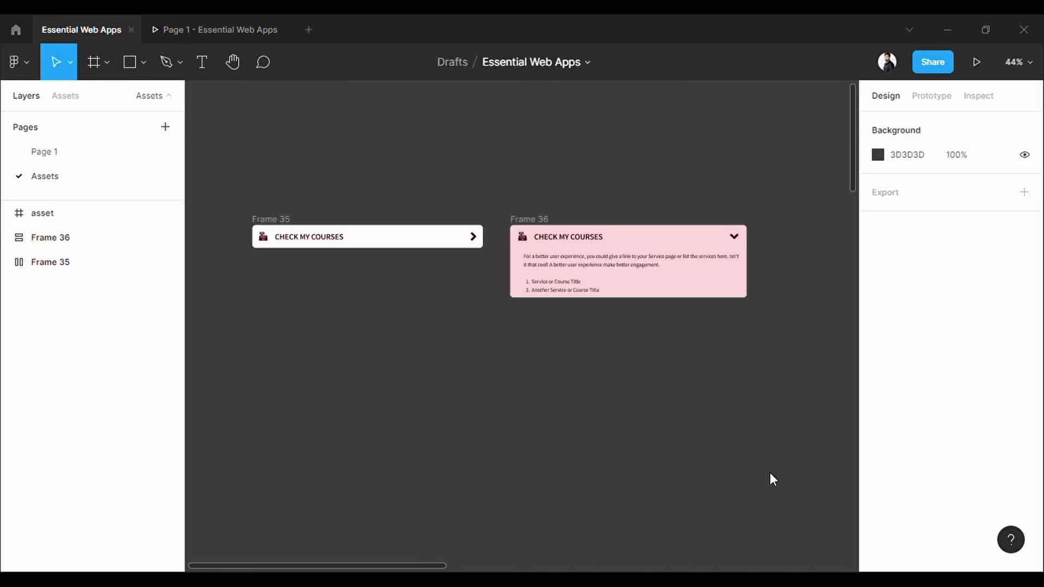
Rename the white collapsed frame as acrd / off and the pink expanded frame as acrd / on.
{"action": "double_click", "coordinate": [72, 262]}
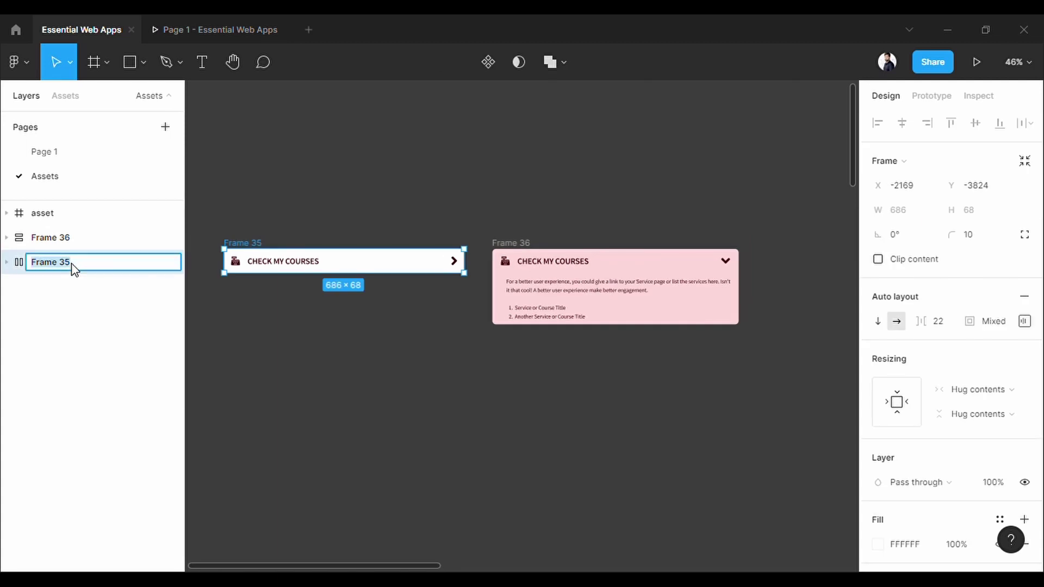
{"action": "type", "text": "acrd / off"}
{"action": "double_click", "coordinate": [51, 238]}
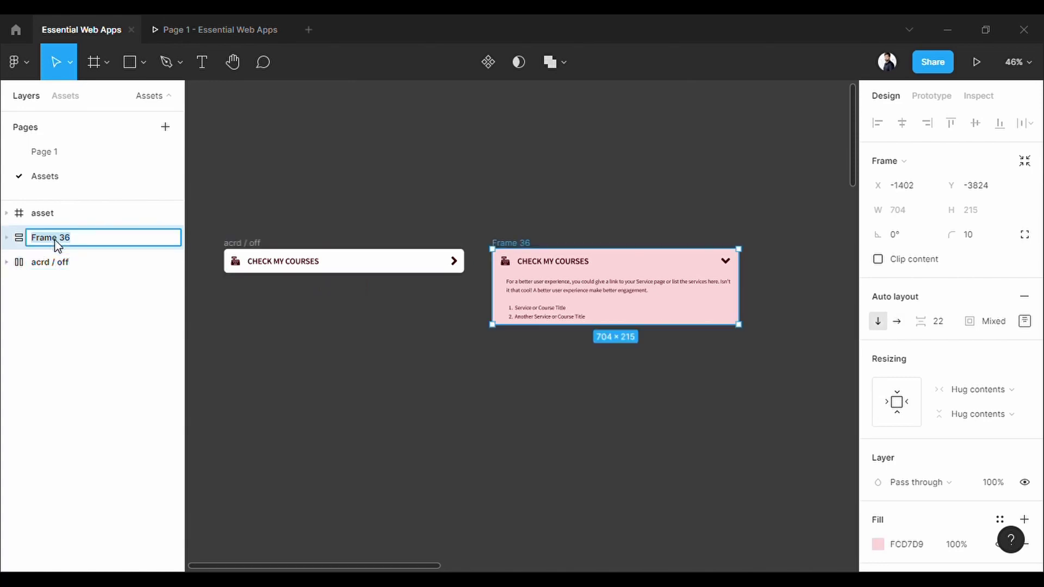
{"action": "type", "text": "acrd / on"}
{"action": "key", "text": "Return"}
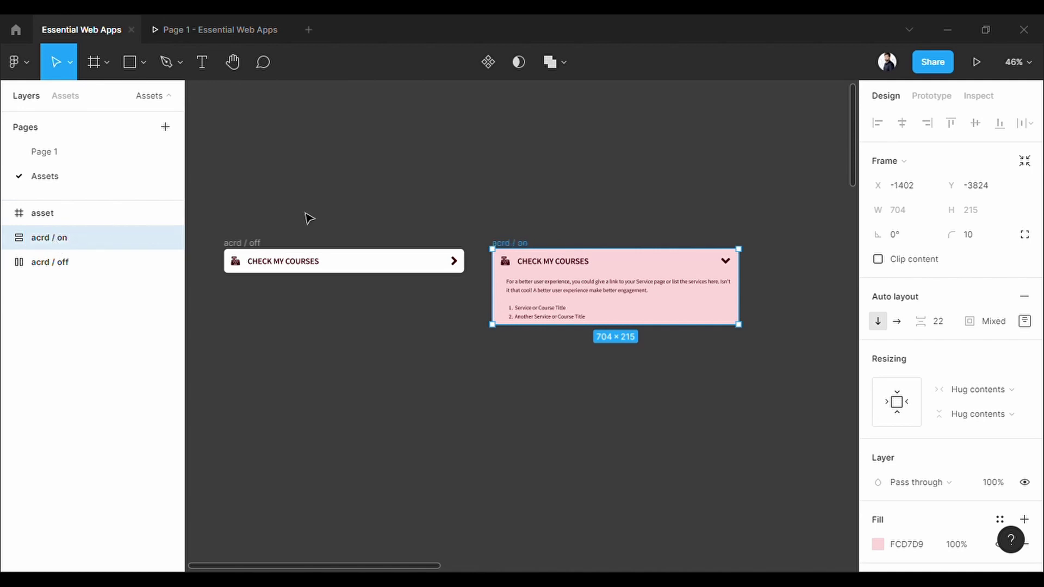
Turn the acrd / off and acrd / on frames into two separate components.
{"action": "left_click", "coordinate": [301, 225]}
{"action": "left_click", "coordinate": [248, 245]}
{"action": "left_click", "coordinate": [249, 244]}
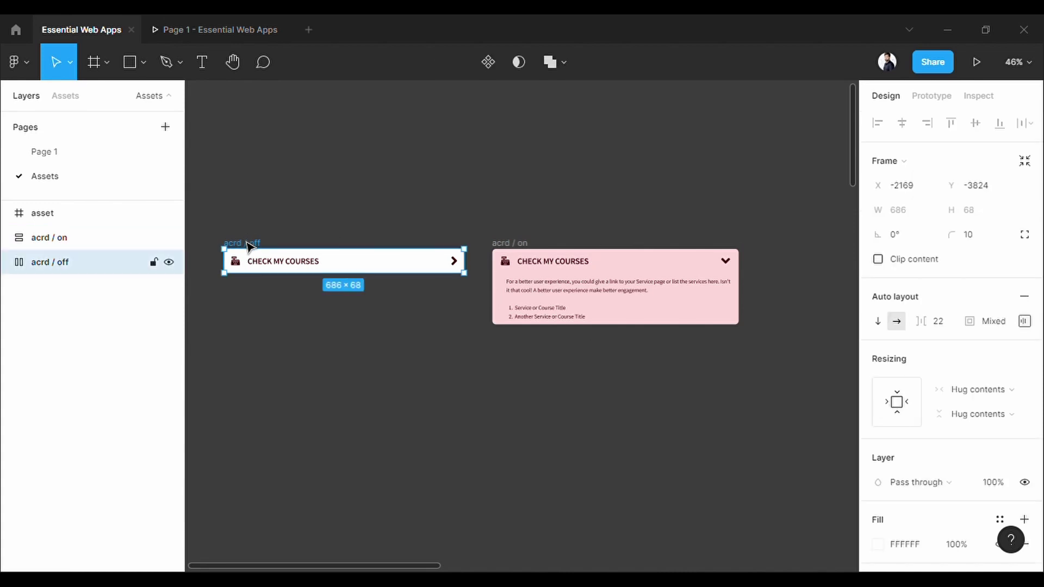
{"action": "right_click", "coordinate": [249, 244]}
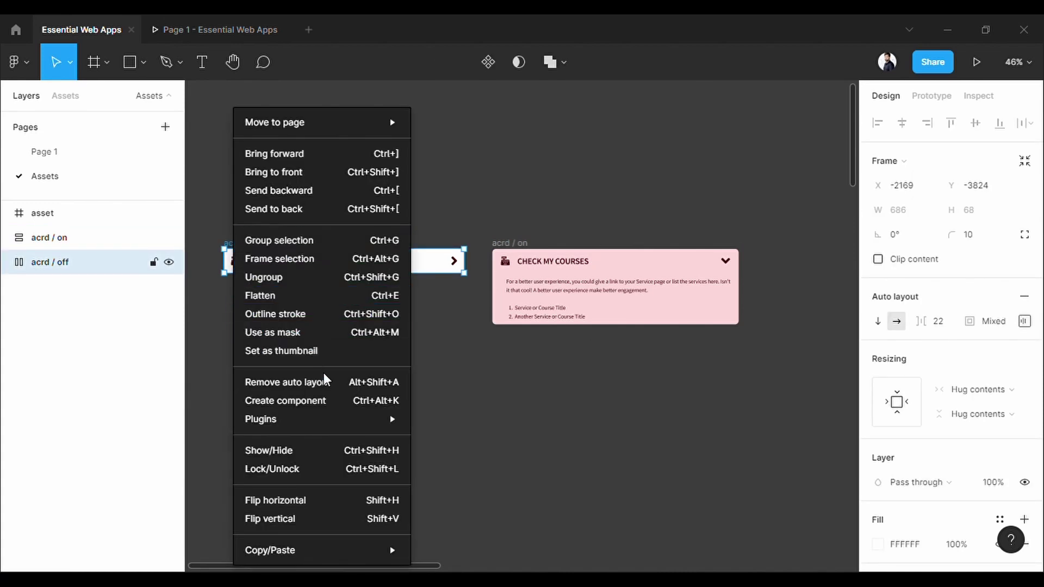
{"action": "left_click", "coordinate": [347, 407]}
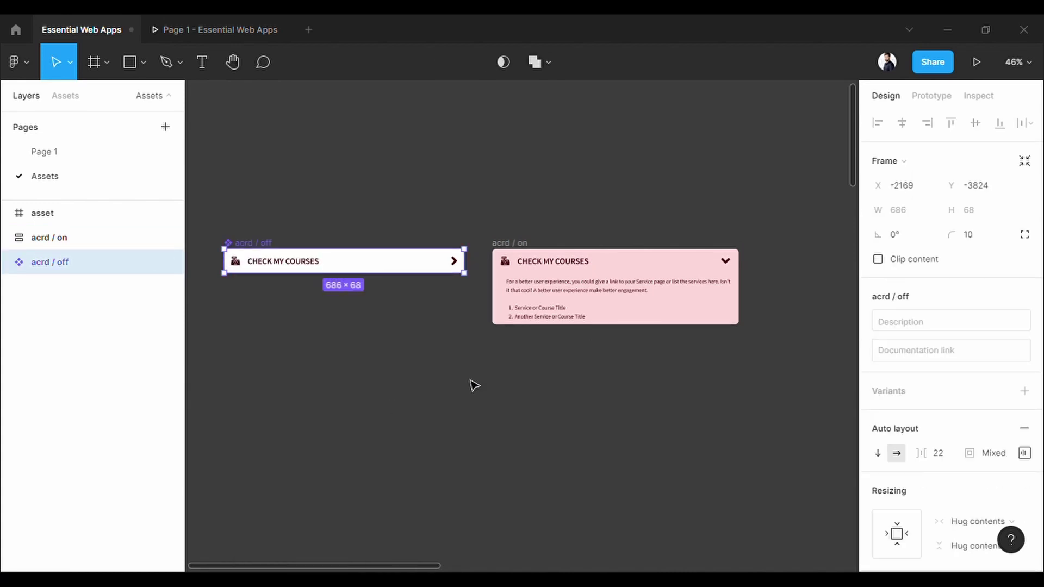
{"action": "left_click", "coordinate": [524, 249]}
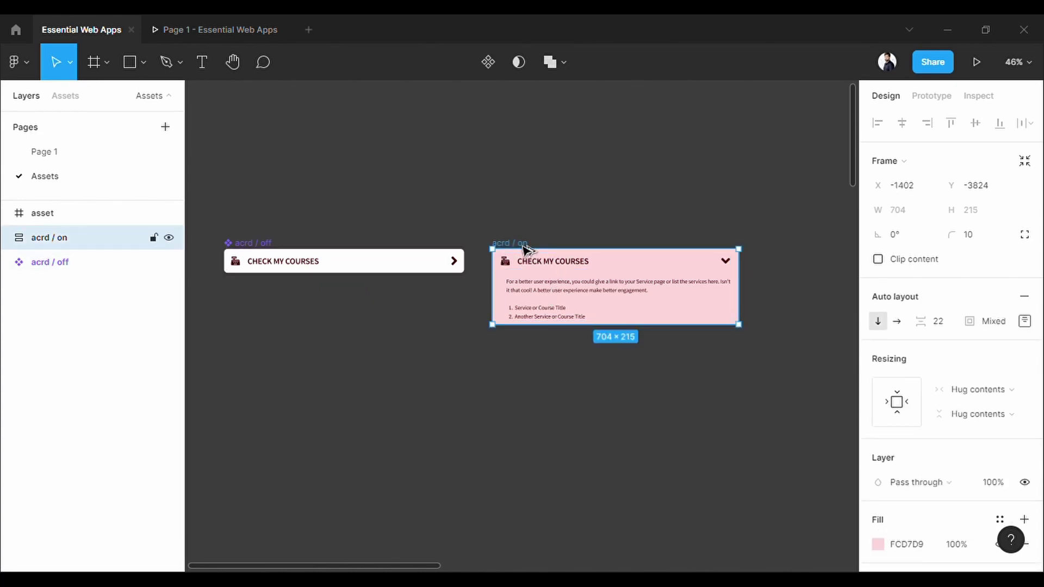
{"action": "key", "text": "ctrl+alt+k"}
{"action": "left_click", "coordinate": [555, 196]}
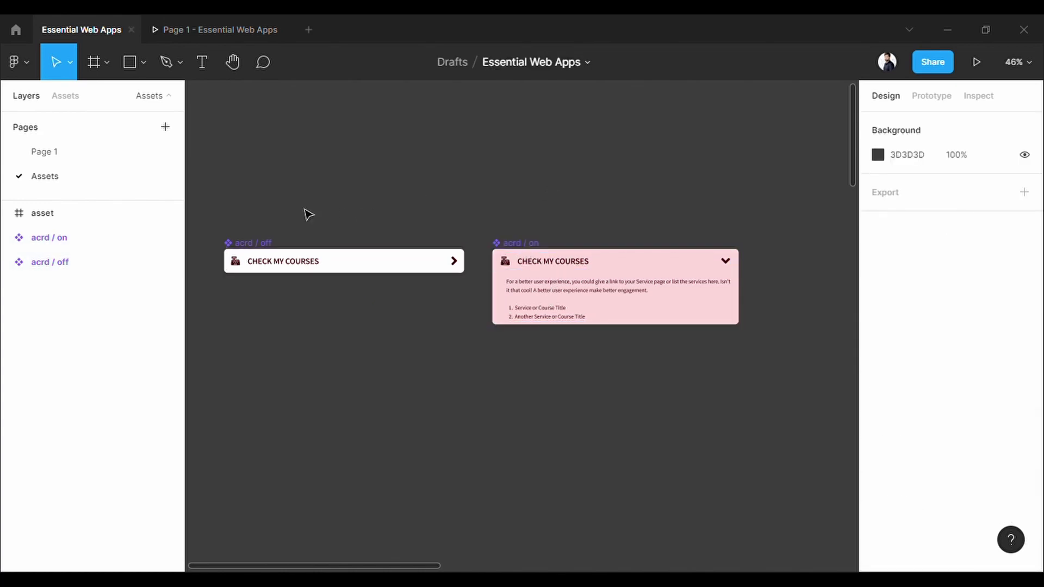
Combine the acrd / off and acrd / on components as variants of one component set.
{"action": "left_click_drag", "start_coordinate": [205, 190], "coordinate": [763, 405]}
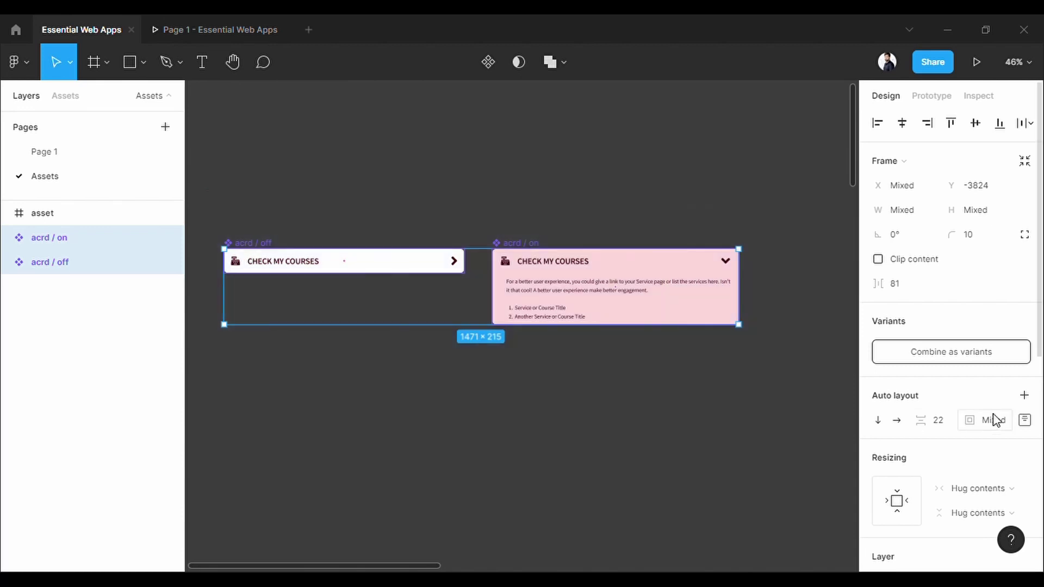
{"action": "left_click", "coordinate": [991, 363]}
{"action": "left_click", "coordinate": [602, 389]}
{"action": "scroll", "coordinate": [602, 389], "scroll_direction": "down", "scroll_amount": 3}
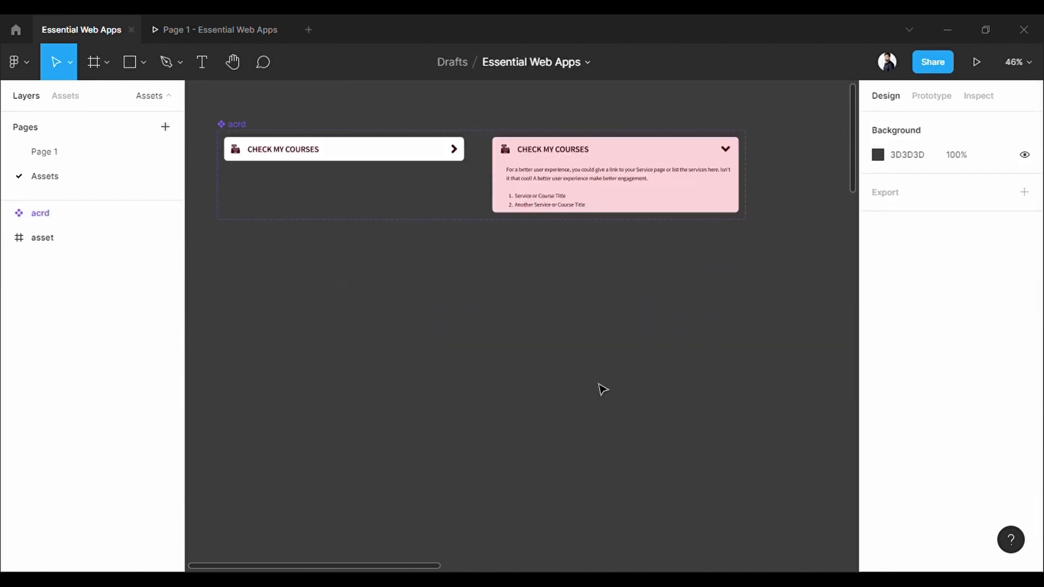
Place an instance of the acrd component below the variant set and duplicate it downward into a stack of four rows.
{"action": "left_click", "coordinate": [64, 97]}
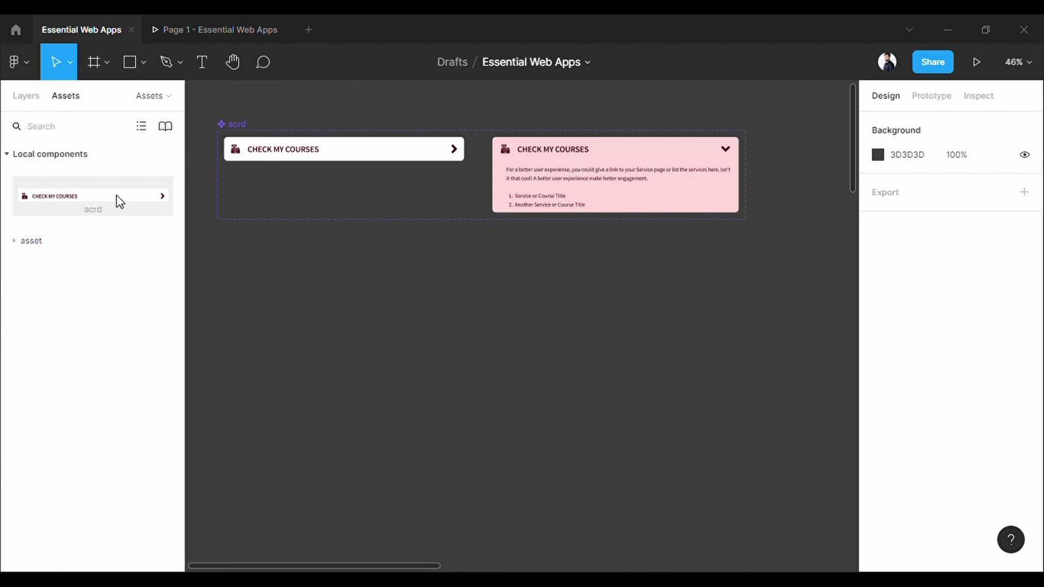
{"action": "left_click_drag", "start_coordinate": [108, 203], "coordinate": [366, 330]}
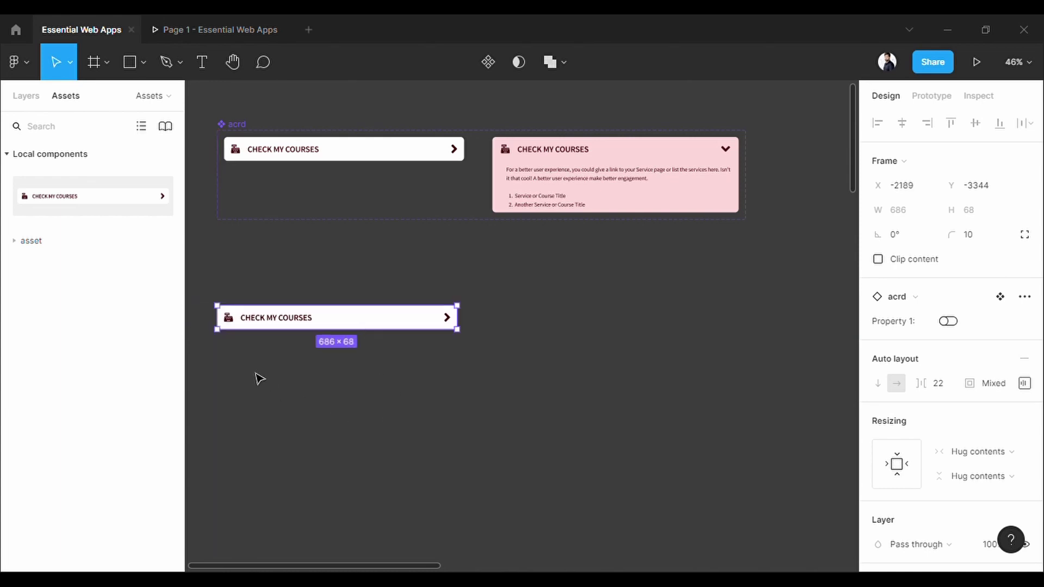
{"action": "scroll", "coordinate": [256, 375], "scroll_direction": "up", "scroll_amount": 6}
{"action": "left_click_drag", "start_coordinate": [354, 403], "coordinate": [389, 363]}
{"action": "scroll", "coordinate": [397, 381], "scroll_direction": "down", "scroll_amount": 1}
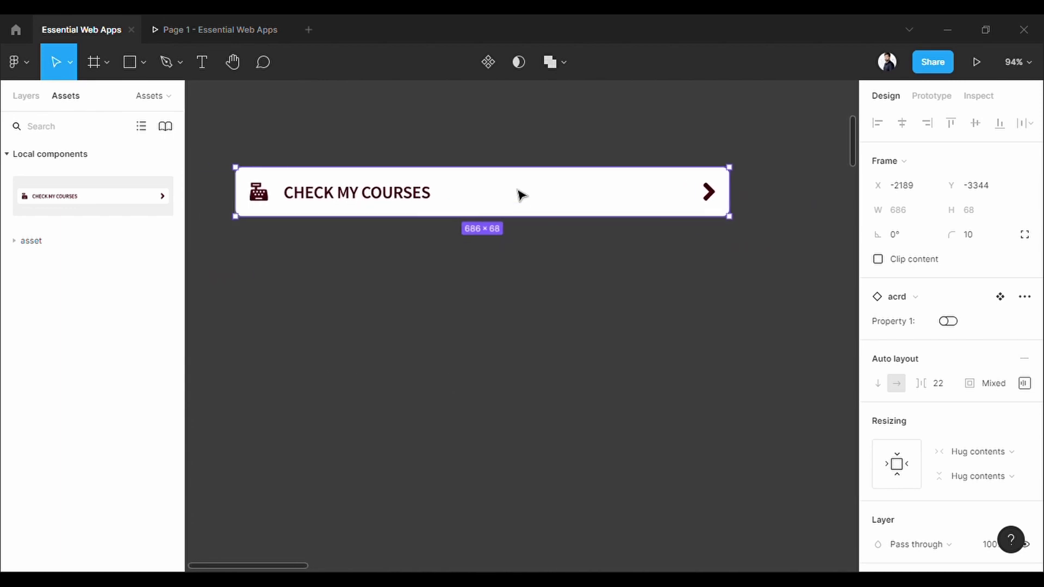
{"action": "left_click_drag", "start_coordinate": [521, 195], "coordinate": [504, 397], "text": "alt"}
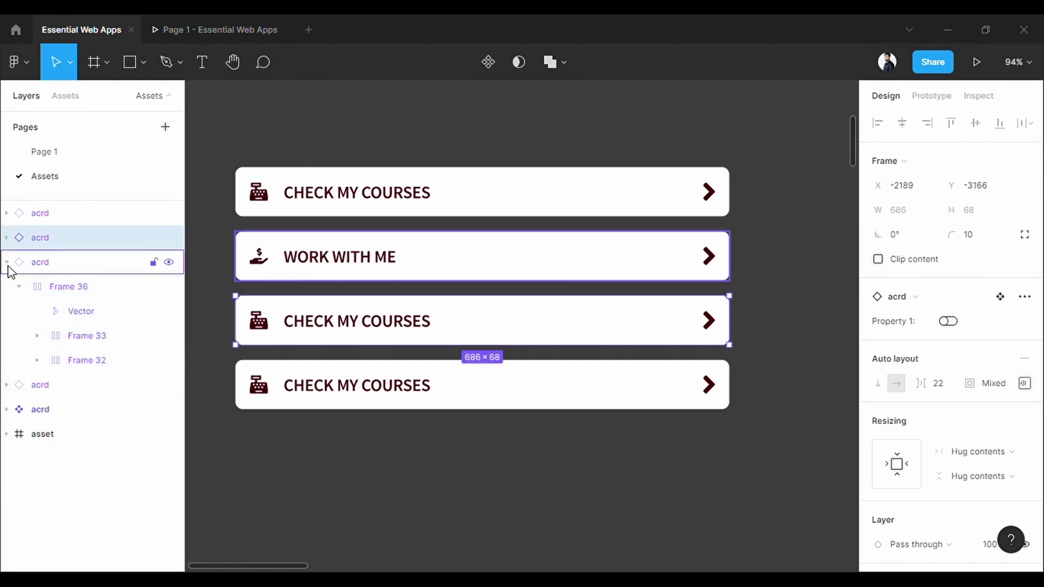
Give the third row the CONTACT WITH ME title and phone icon, and the fourth row the ADD MORE ITEM title and people icon.
{"action": "left_click", "coordinate": [168, 387]}
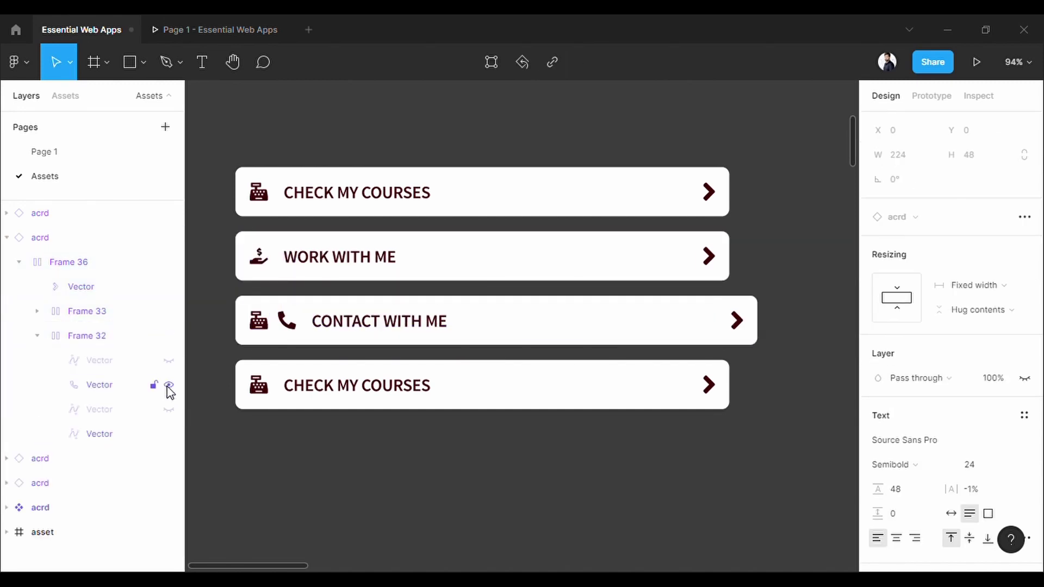
{"action": "left_click", "coordinate": [169, 433]}
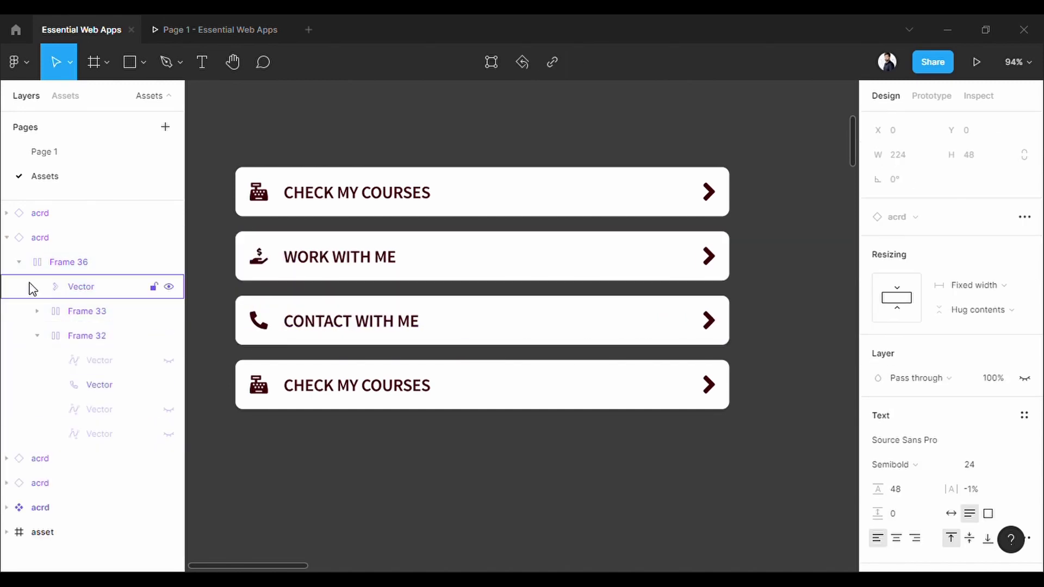
{"action": "left_click", "coordinate": [6, 238]}
{"action": "left_click", "coordinate": [6, 214]}
{"action": "left_click", "coordinate": [19, 237]}
{"action": "left_click", "coordinate": [37, 287]}
{"action": "left_click", "coordinate": [168, 311]}
{"action": "left_click", "coordinate": [170, 385]}
{"action": "left_click", "coordinate": [169, 409]}
Wrap the four accordion row instances in a vertical auto layout frame.
{"action": "left_click", "coordinate": [435, 461]}
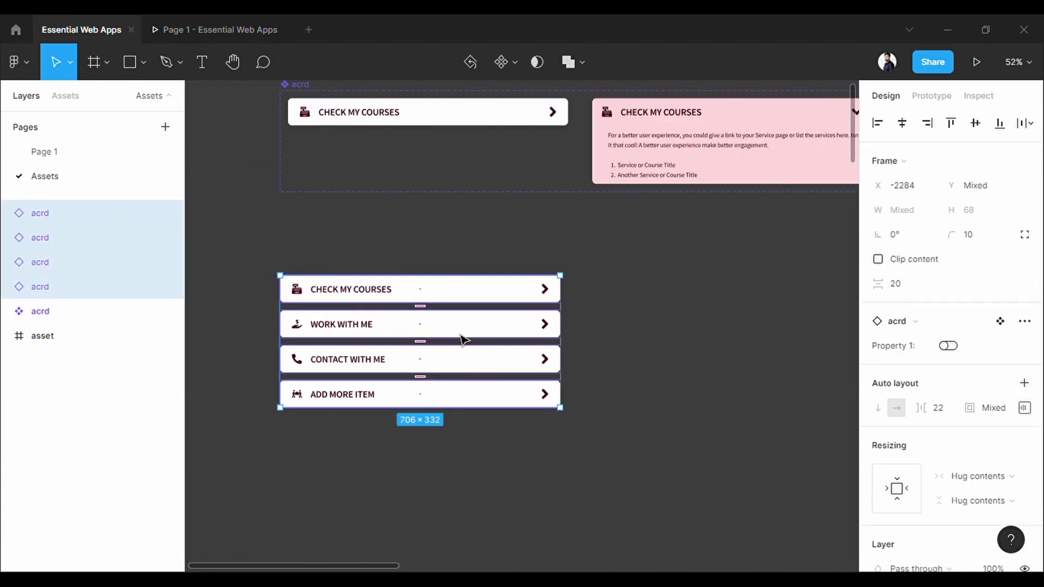
{"action": "right_click", "coordinate": [452, 335]}
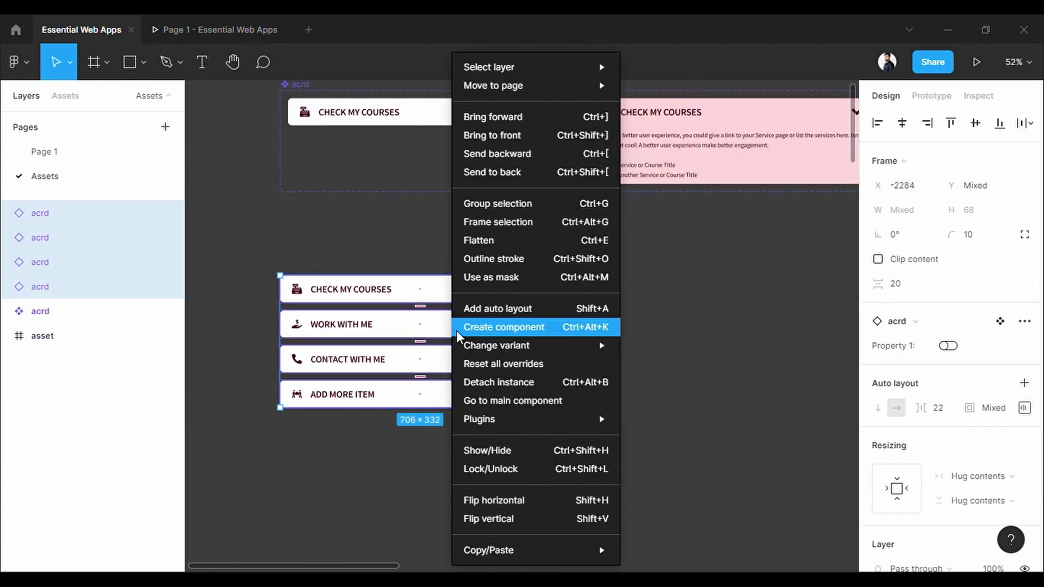
{"action": "left_click", "coordinate": [557, 308]}
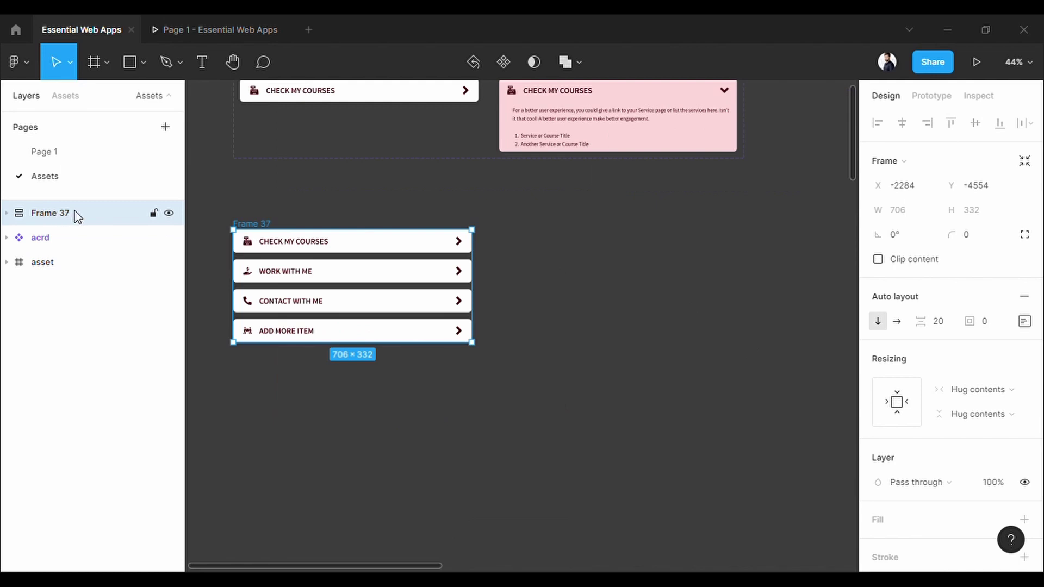
Rename the accordion frame as Frame / 1 and duplicate it four times to make a row of five frames.
{"action": "double_click", "coordinate": [78, 216]}
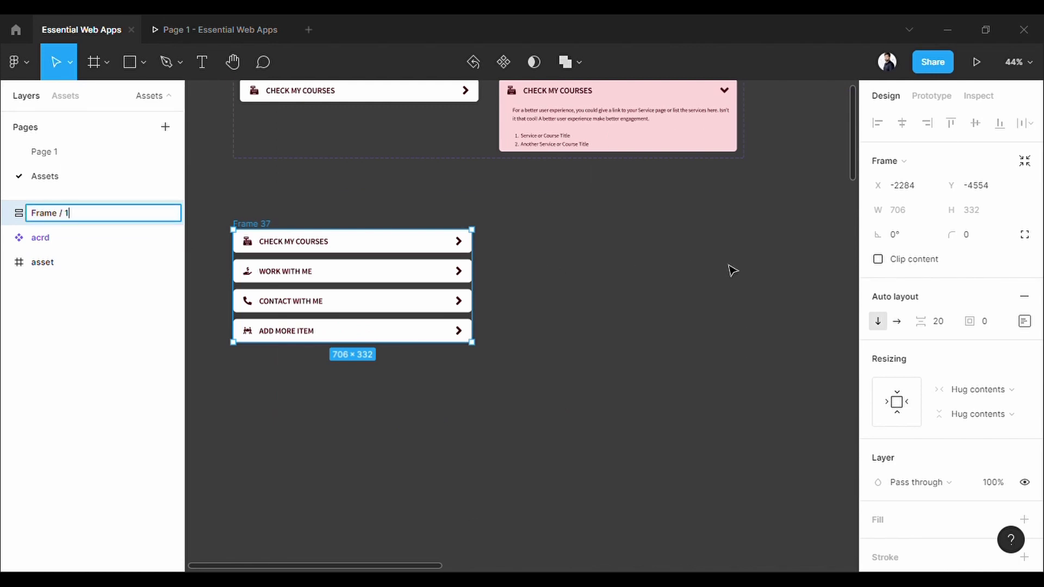
{"action": "left_click", "coordinate": [646, 272]}
{"action": "scroll", "coordinate": [603, 336], "scroll_direction": "down", "scroll_amount": 3}
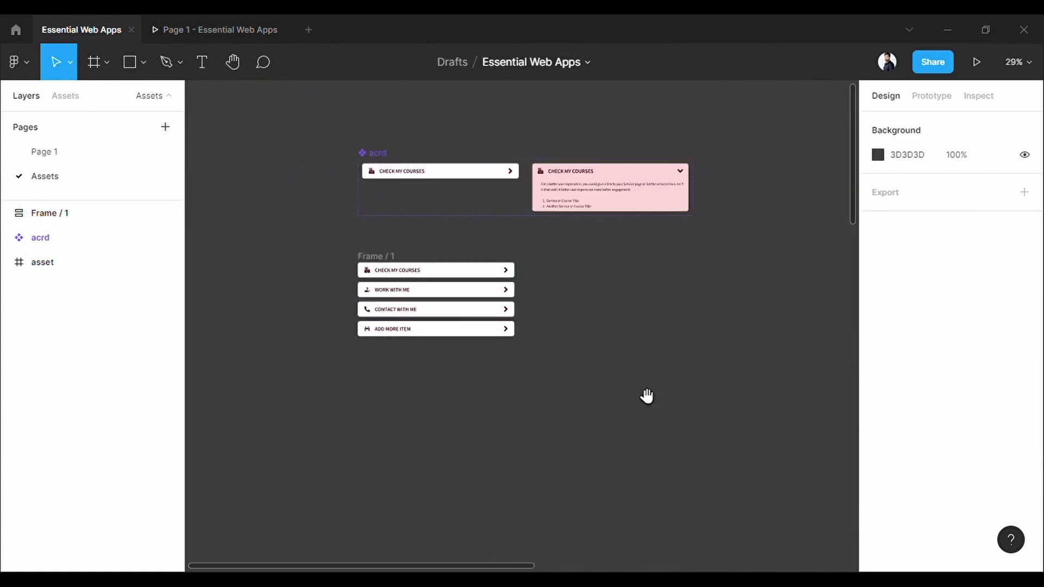
{"action": "scroll", "coordinate": [646, 397], "scroll_direction": "right", "scroll_amount": 5}
{"action": "left_click", "coordinate": [212, 277]}
{"action": "key", "text": "ctrl+d"}
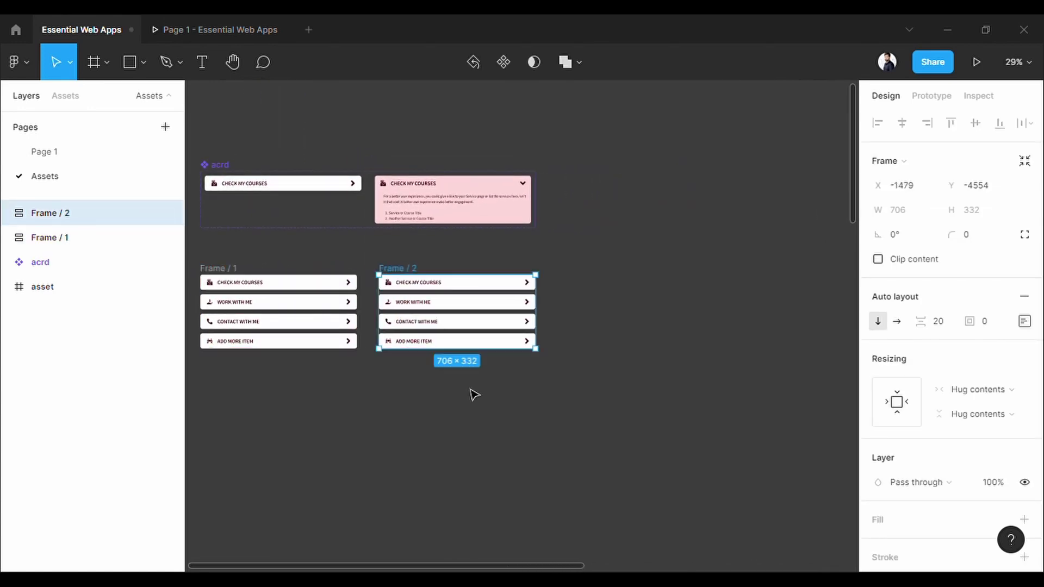
{"action": "scroll", "coordinate": [455, 419], "scroll_direction": "down", "scroll_amount": 3}
{"action": "key", "text": "ctrl+d"}
{"action": "key", "text": "ctrl+d"}
{"action": "key", "text": "ctrl+d"}
{"action": "scroll", "coordinate": [456, 419], "scroll_direction": "right", "scroll_amount": 1}
{"action": "left_click", "coordinate": [303, 390]}
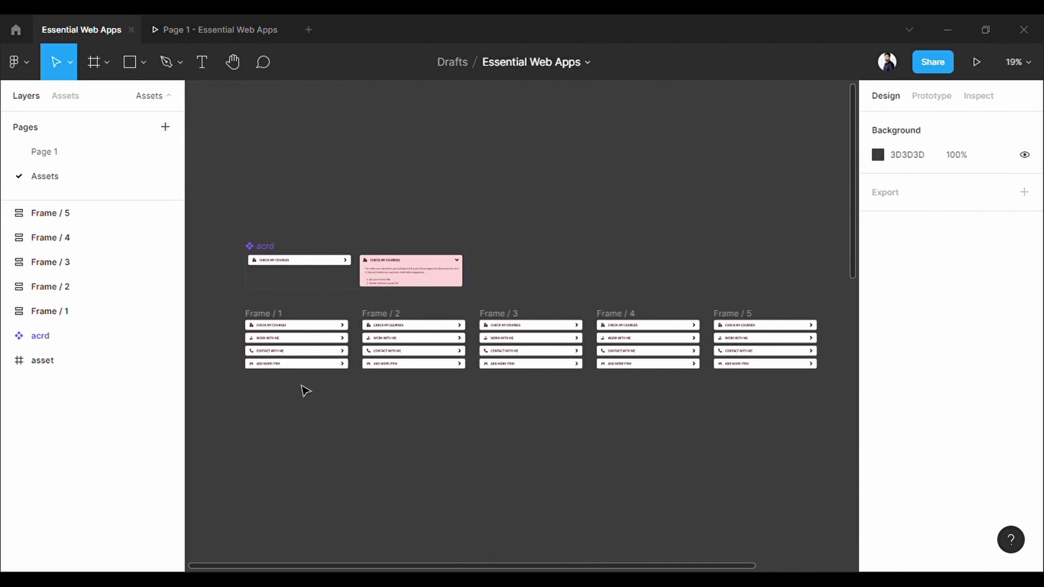
Switch the CHECK MY COURSES row in Frame / 2 and the WORK WITH ME row in Frame / 3 to the on variant.
{"action": "scroll", "coordinate": [299, 383], "scroll_direction": "up", "scroll_amount": 3}
{"action": "left_click_drag", "start_coordinate": [338, 464], "coordinate": [368, 437]}
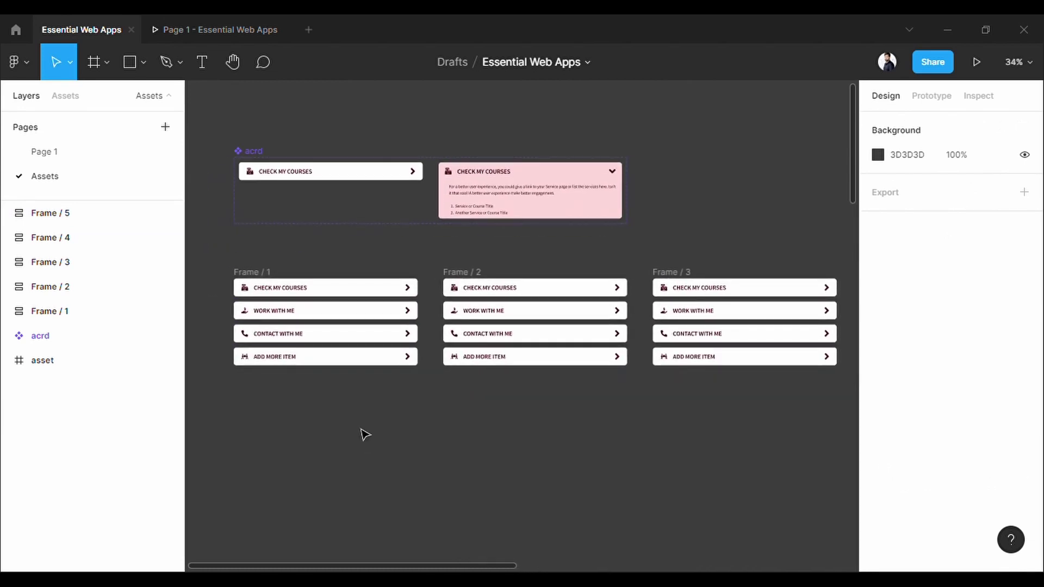
{"action": "left_click", "coordinate": [541, 294]}
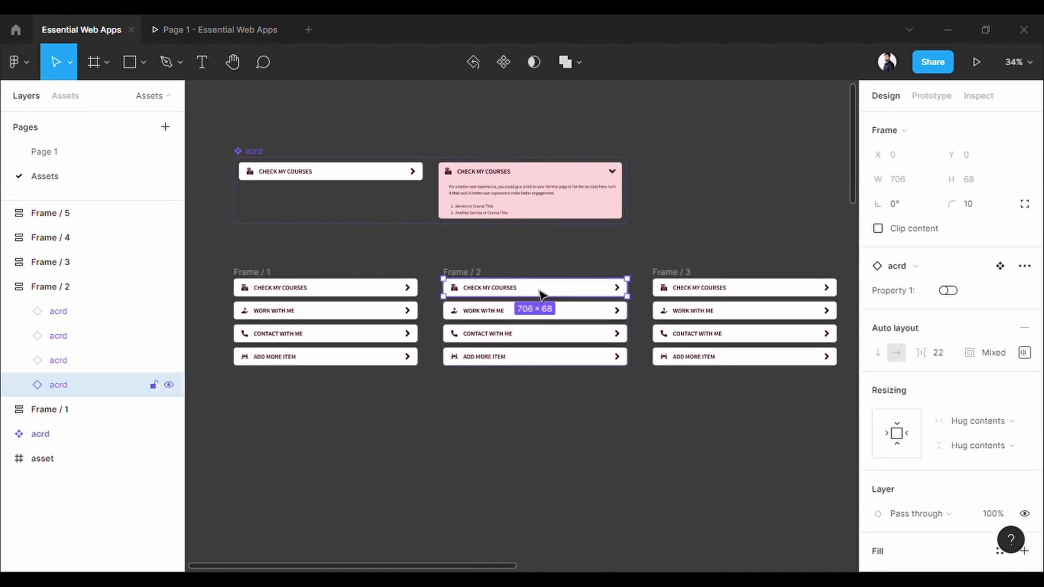
{"action": "left_click", "coordinate": [949, 292]}
{"action": "scroll", "coordinate": [696, 454], "scroll_direction": "right", "scroll_amount": 4}
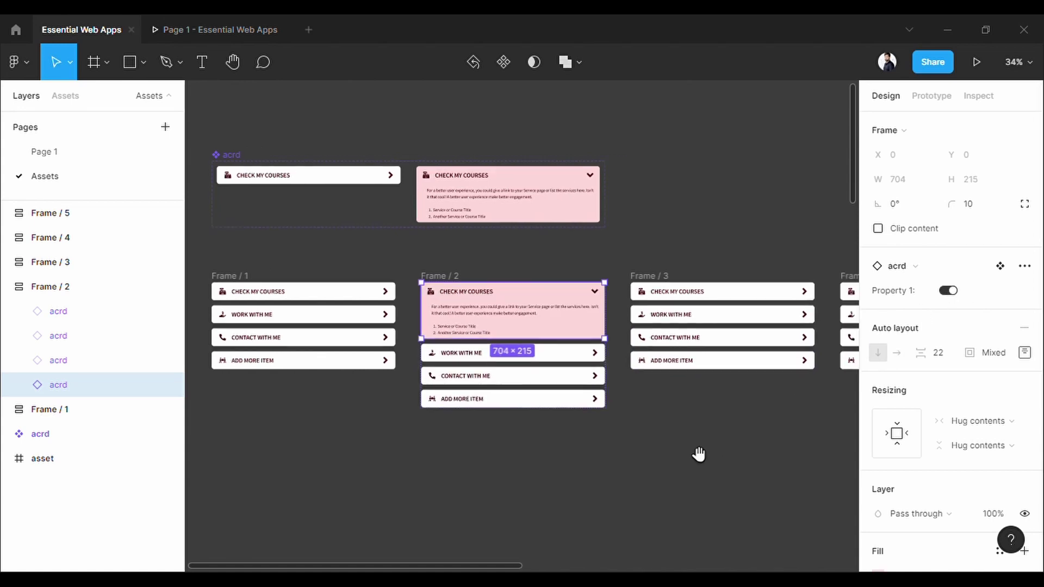
{"action": "left_click", "coordinate": [652, 314]}
{"action": "left_click", "coordinate": [953, 292]}
Switch the CONTACT WITH ME row in Frame / 4 and the ADD MORE ITEM row in Frame / 5 to the on variant.
{"action": "scroll", "coordinate": [680, 381], "scroll_direction": "right", "scroll_amount": 4}
{"action": "left_click", "coordinate": [669, 320]}
{"action": "left_click", "coordinate": [951, 291]}
{"action": "scroll", "coordinate": [707, 349], "scroll_direction": "right", "scroll_amount": 3}
{"action": "left_click", "coordinate": [707, 318]}
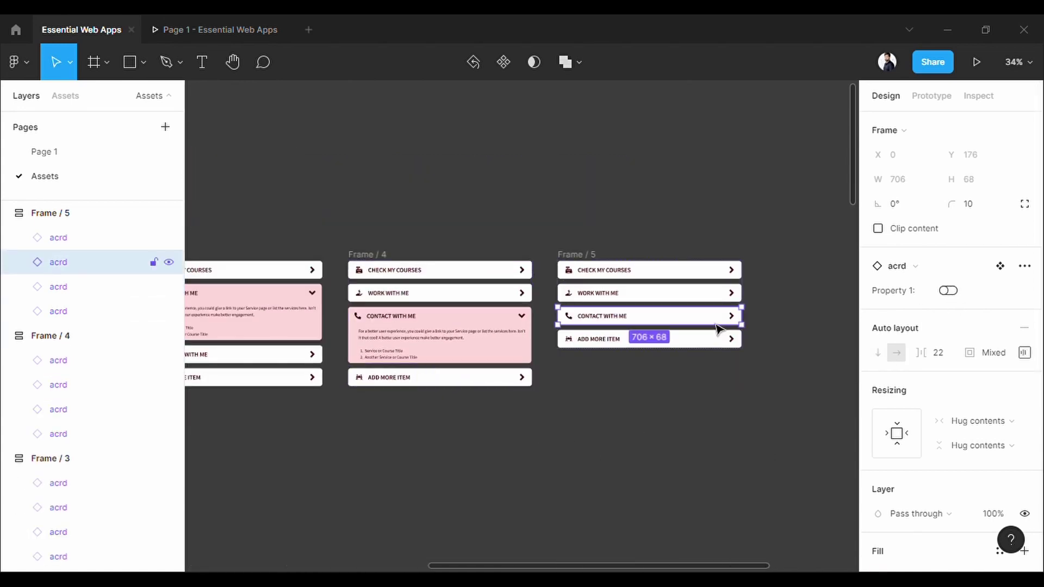
{"action": "left_click", "coordinate": [680, 338]}
{"action": "left_click", "coordinate": [950, 291]}
Create a separate component from each of the five accordion frames, Frame / 1 through Frame / 5.
{"action": "left_click", "coordinate": [221, 316]}
{"action": "right_click", "coordinate": [223, 319]}
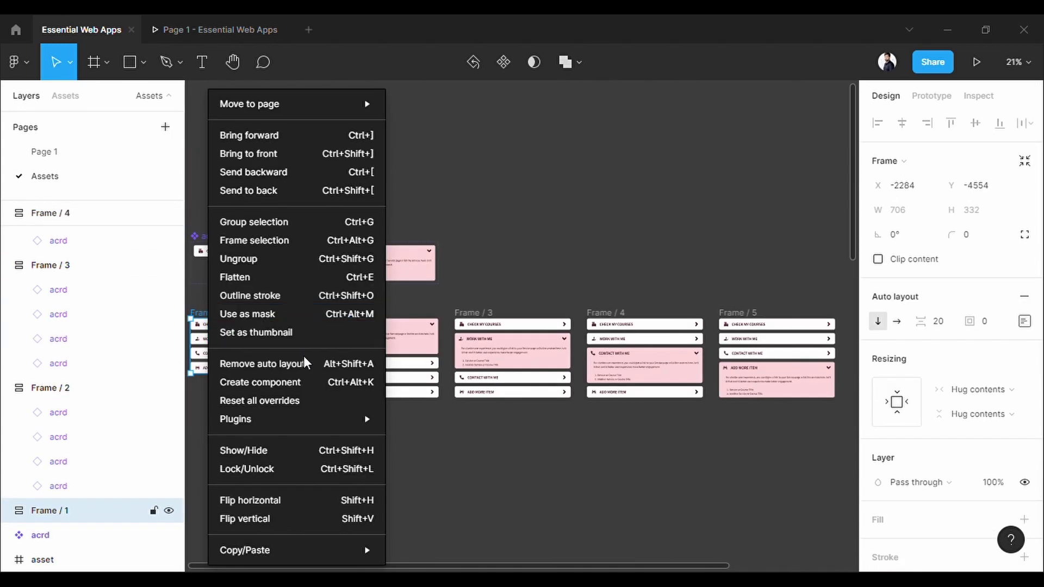
{"action": "left_click", "coordinate": [343, 384]}
{"action": "left_click", "coordinate": [359, 318]}
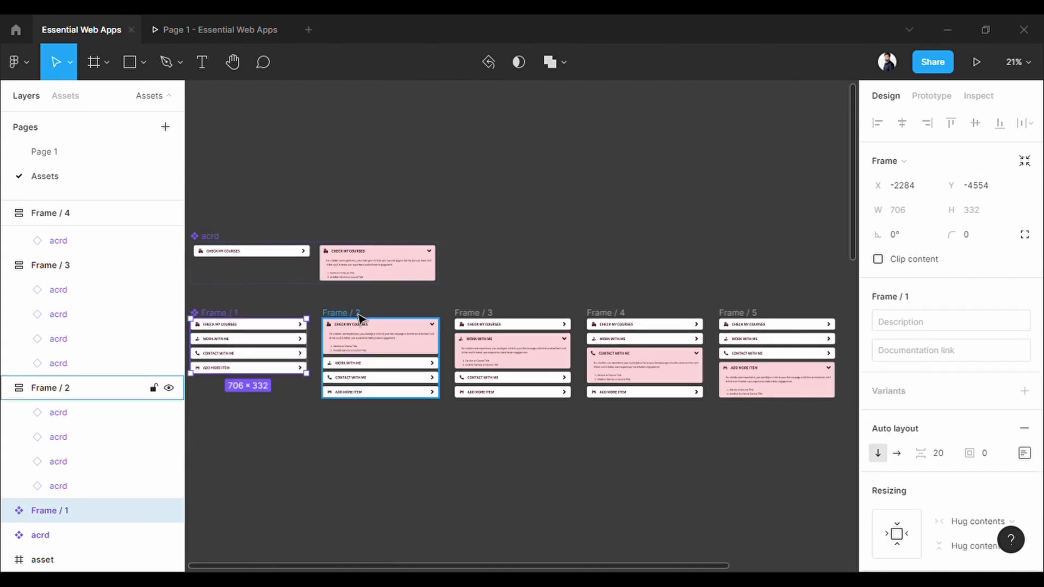
{"action": "key", "text": "ctrl+alt+k"}
{"action": "left_click", "coordinate": [467, 315]}
{"action": "key", "text": "ctrl+alt+k"}
{"action": "left_click", "coordinate": [620, 315]}
{"action": "key", "text": "ctrl+alt+k"}
{"action": "left_click", "coordinate": [737, 316]}
{"action": "key", "text": "ctrl+alt+k"}
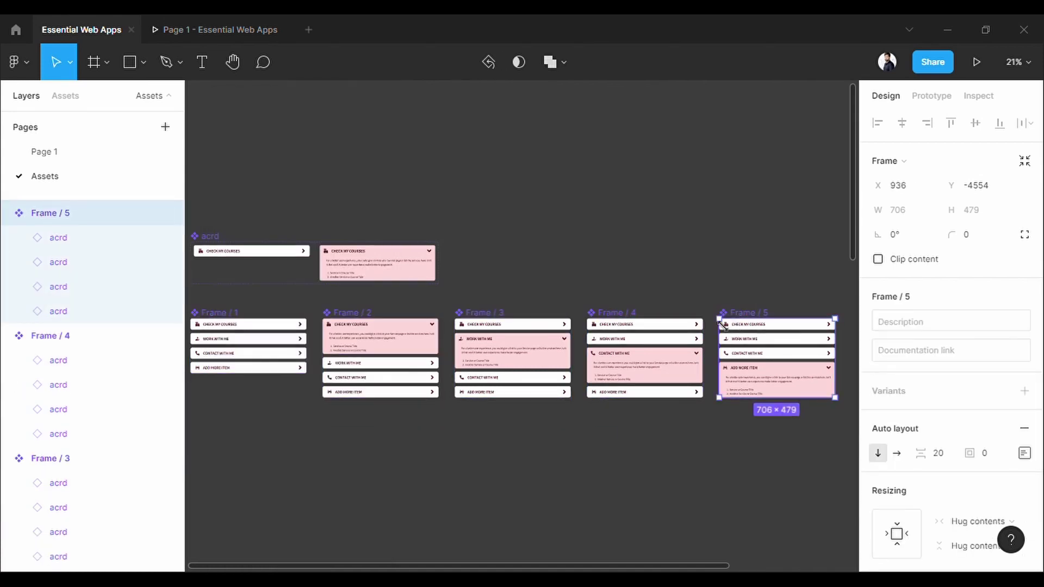
Combine the five accordion frame components as variants of one component set.
{"action": "left_click", "coordinate": [696, 270]}
{"action": "left_click_drag", "start_coordinate": [374, 379], "coordinate": [813, 441]}
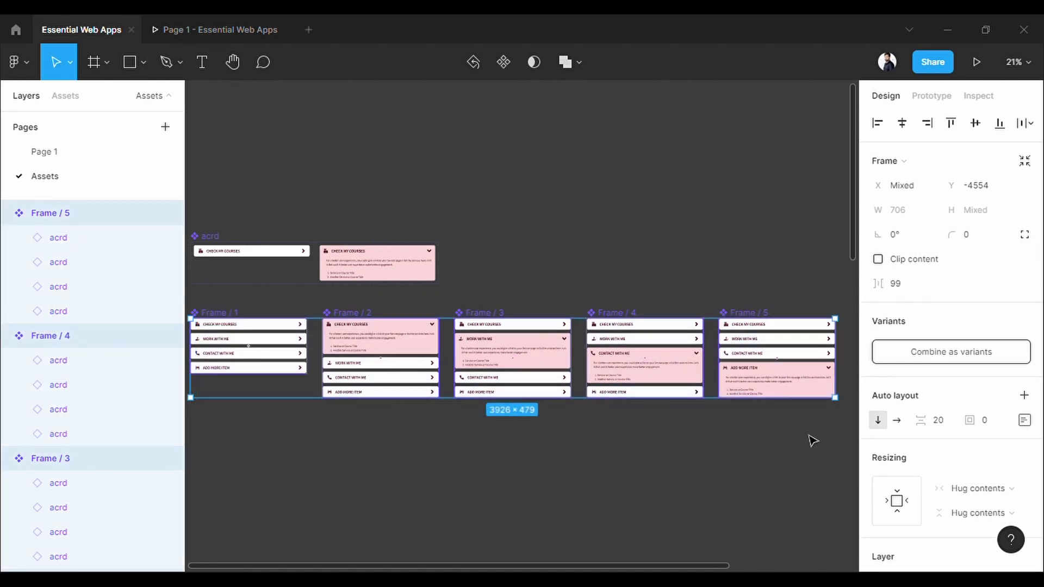
{"action": "left_click", "coordinate": [952, 359]}
{"action": "left_click", "coordinate": [601, 483]}
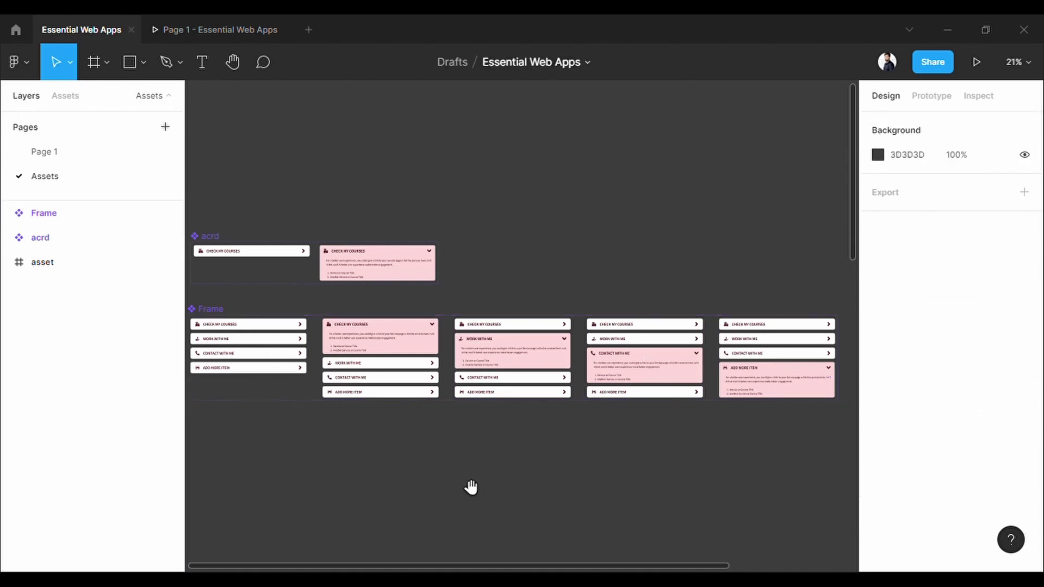
Link variant 1's CHECK MY COURSES row to variant 2 with an on-click Change to interaction using Smart animate and Ease in and out.
{"action": "left_click_drag", "start_coordinate": [471, 487], "coordinate": [532, 484]}
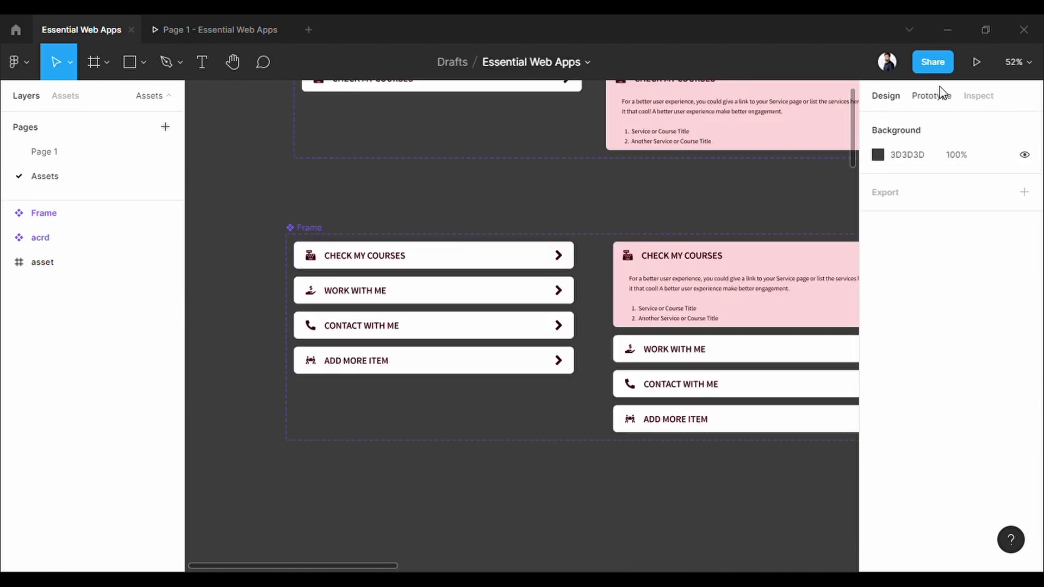
{"action": "left_click", "coordinate": [932, 95]}
{"action": "scroll", "coordinate": [601, 396], "scroll_direction": "down", "scroll_amount": 1}
{"action": "left_click_drag", "start_coordinate": [577, 413], "coordinate": [396, 443]}
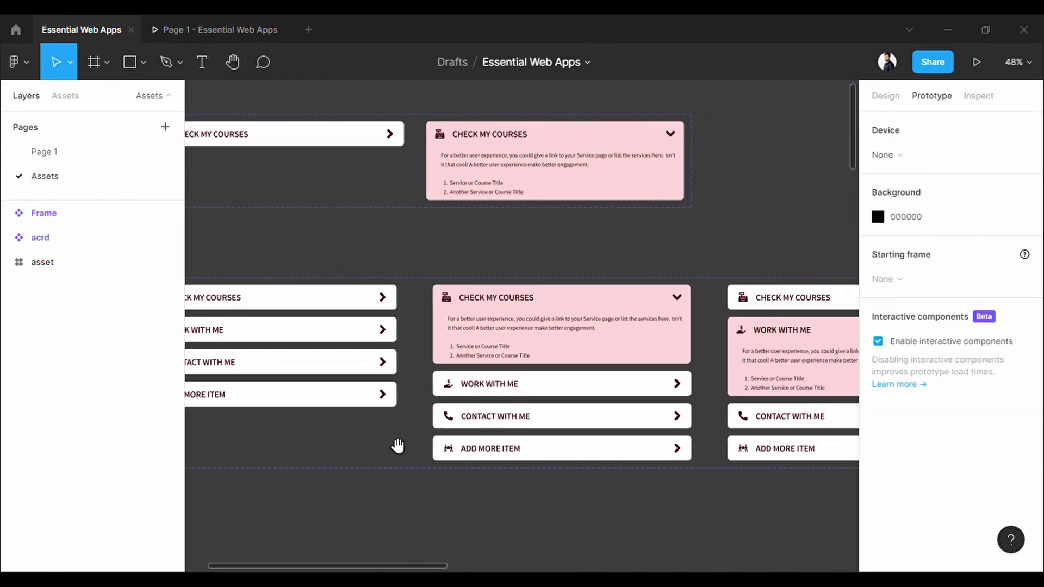
{"action": "left_click", "coordinate": [373, 298]}
{"action": "left_click", "coordinate": [365, 303]}
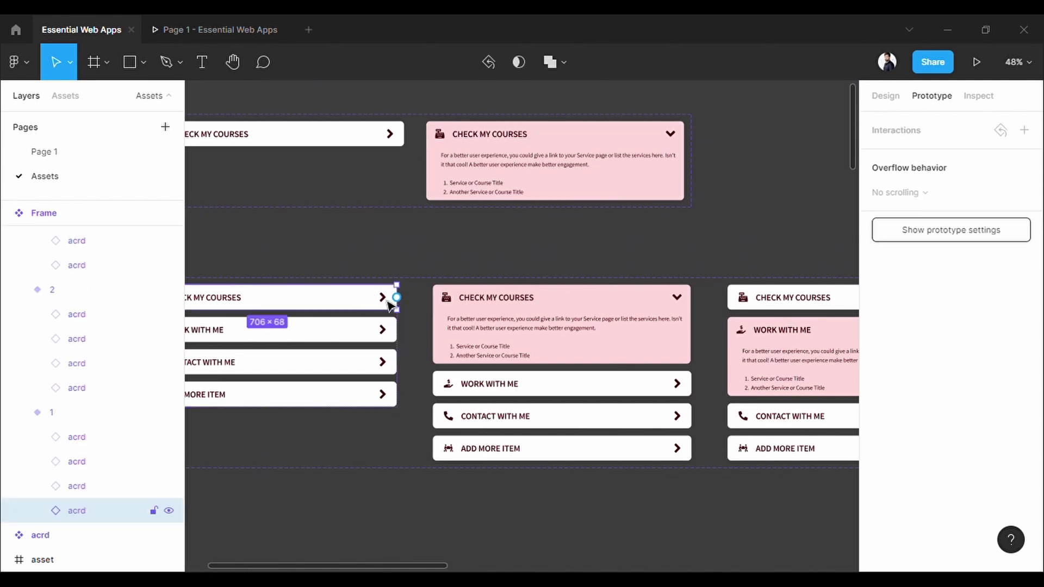
{"action": "left_click_drag", "start_coordinate": [397, 298], "coordinate": [534, 342]}
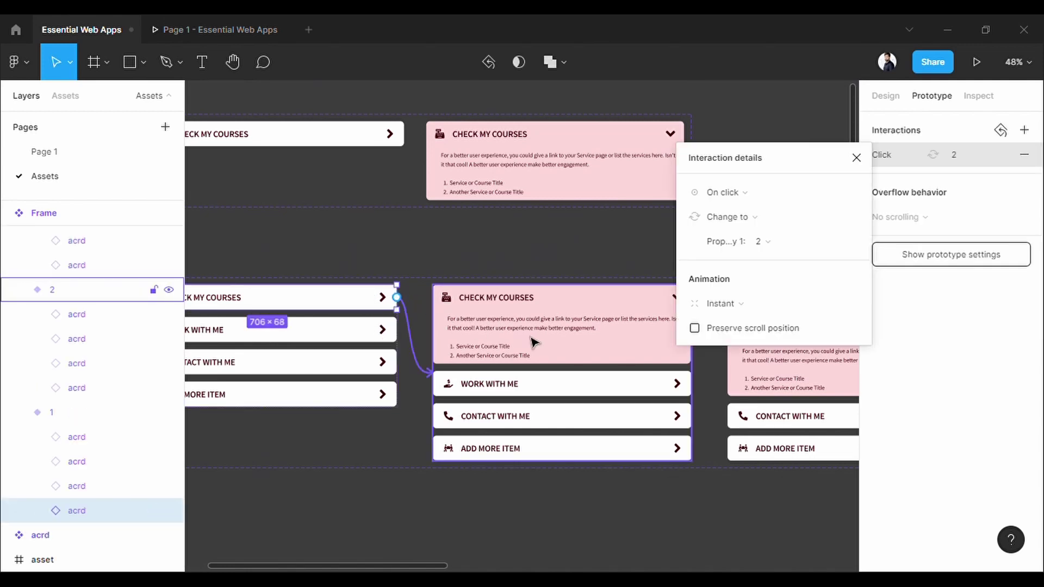
{"action": "left_click", "coordinate": [741, 303]}
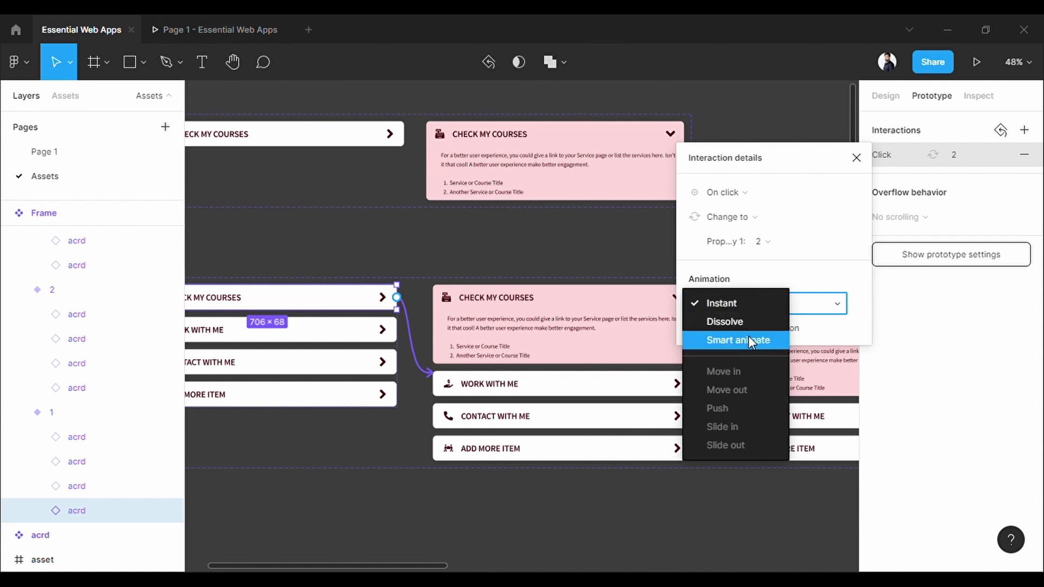
{"action": "left_click", "coordinate": [740, 340]}
{"action": "left_click", "coordinate": [737, 328]}
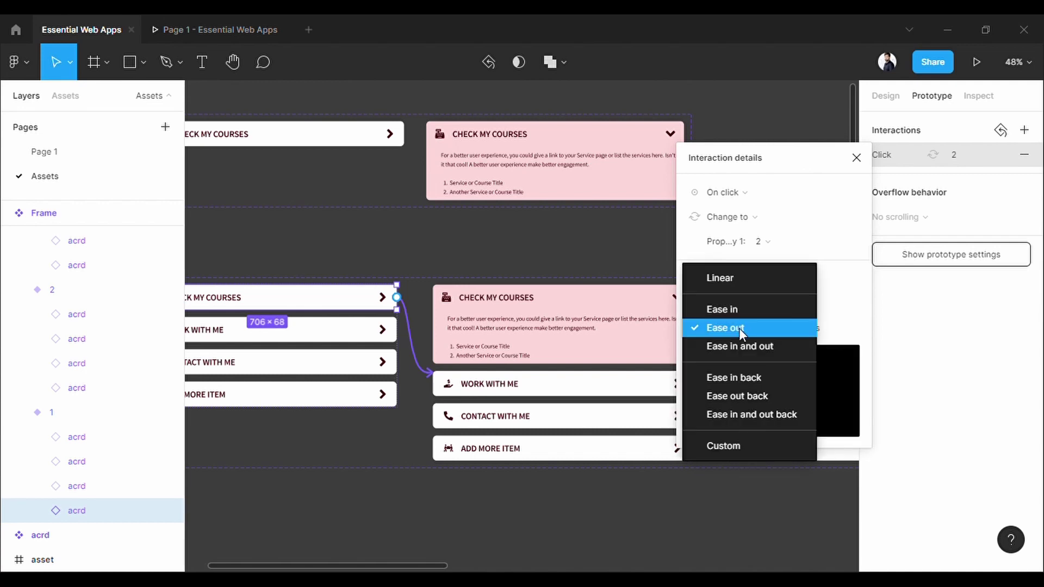
{"action": "left_click", "coordinate": [742, 346]}
{"action": "left_click", "coordinate": [857, 157]}
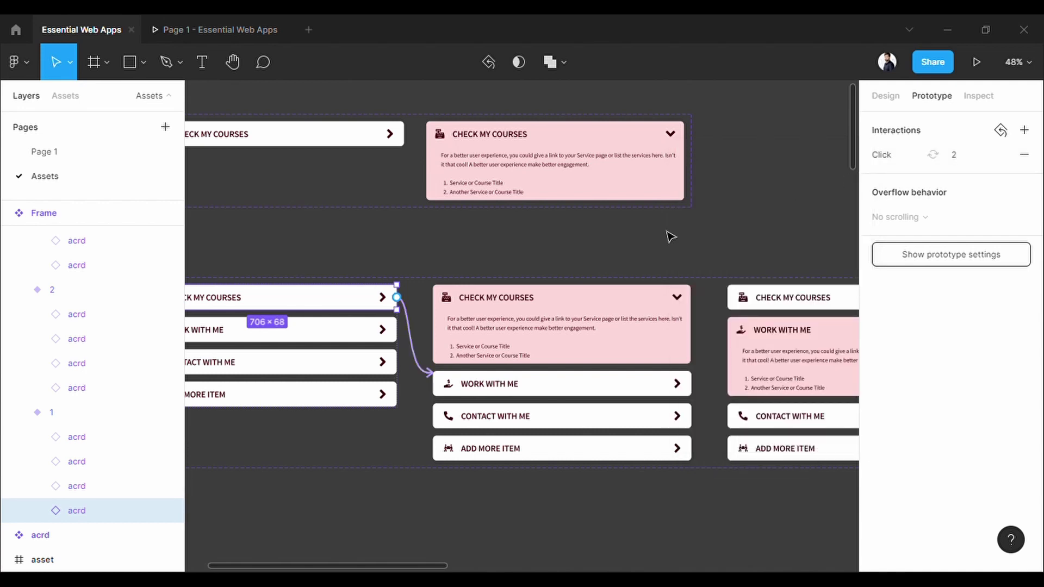
Link variant 1's WORK WITH ME row to variant 3 and its CONTACT WITH ME row to variant 4.
{"action": "scroll", "coordinate": [488, 381], "scroll_direction": "down", "scroll_amount": 3}
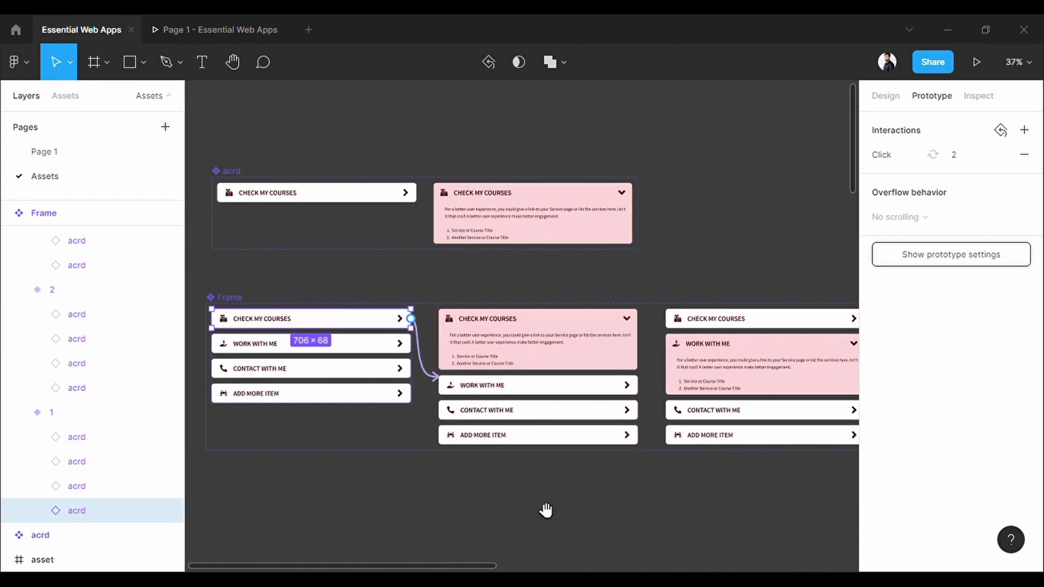
{"action": "left_click_drag", "start_coordinate": [546, 508], "coordinate": [415, 510]}
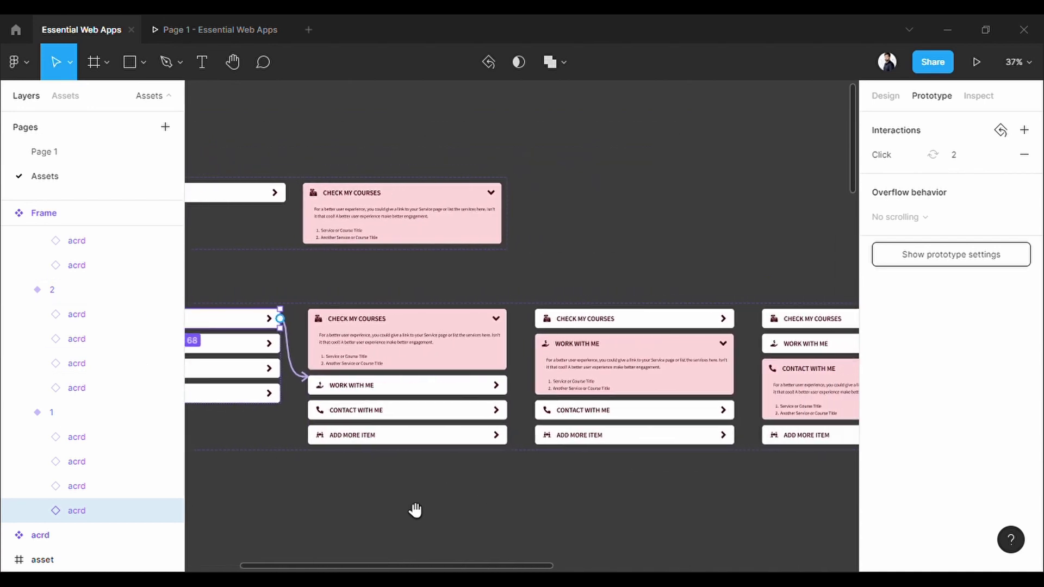
{"action": "left_click", "coordinate": [264, 352]}
{"action": "left_click_drag", "start_coordinate": [282, 347], "coordinate": [598, 383]}
{"action": "left_click", "coordinate": [251, 374]}
{"action": "left_click_drag", "start_coordinate": [280, 368], "coordinate": [768, 387]}
{"action": "scroll", "coordinate": [685, 481], "scroll_direction": "down", "scroll_amount": 2}
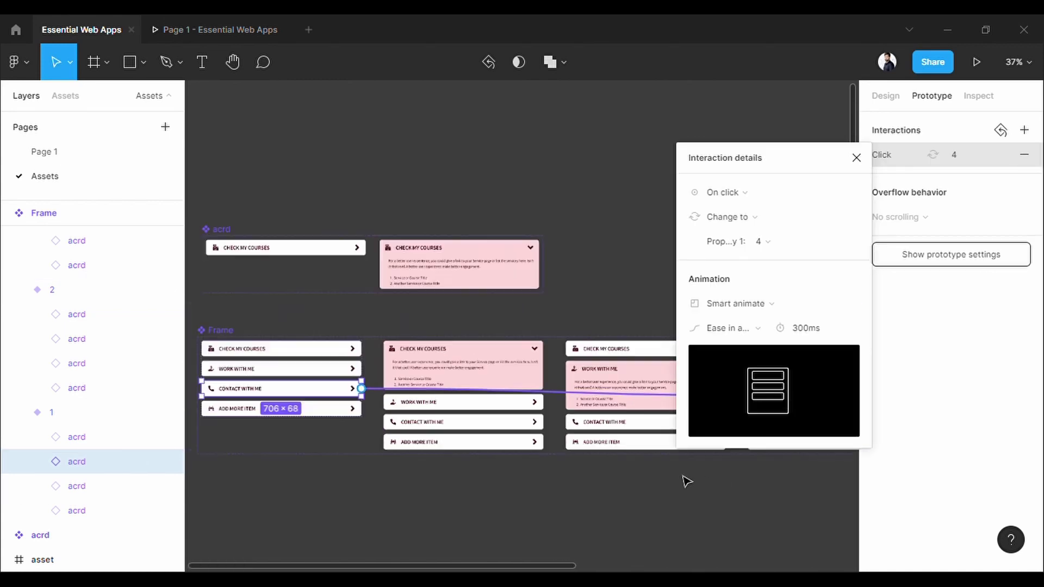
{"action": "left_click_drag", "start_coordinate": [685, 480], "coordinate": [593, 508]}
{"action": "left_click", "coordinate": [857, 158]}
Link variant 1's ADD MORE ITEM row to variant 5.
{"action": "scroll", "coordinate": [775, 261], "scroll_direction": "down", "scroll_amount": 2}
{"action": "left_click_drag", "start_coordinate": [736, 277], "coordinate": [644, 249]}
{"action": "left_click", "coordinate": [245, 379]}
{"action": "left_click_drag", "start_coordinate": [278, 379], "coordinate": [746, 394]}
Link variant 2's open CHECK MY COURSES row back to variant 1.
{"action": "left_click", "coordinate": [353, 376]}
{"action": "scroll", "coordinate": [475, 352], "scroll_direction": "left", "scroll_amount": 4}
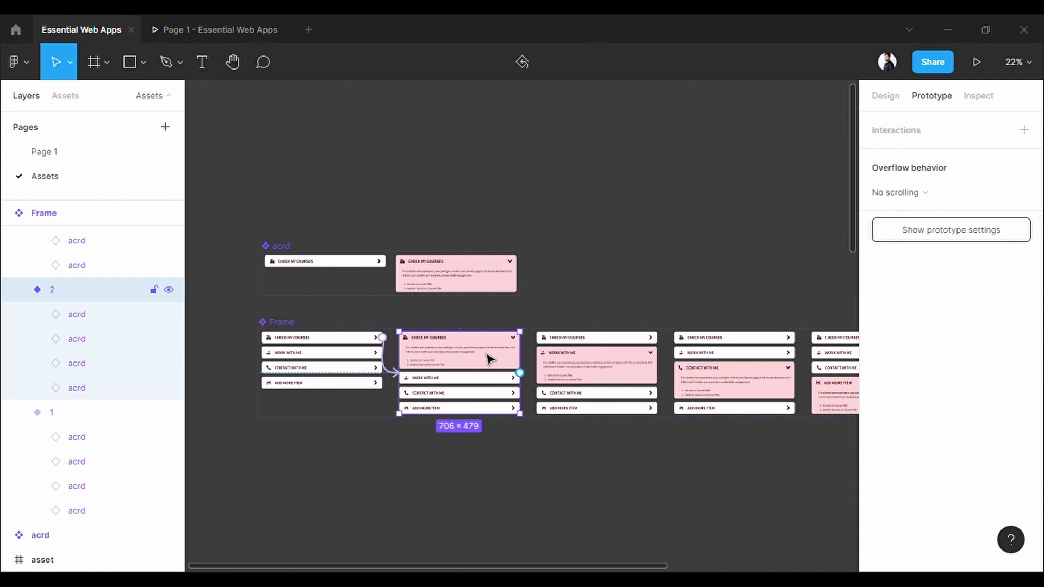
{"action": "left_click", "coordinate": [489, 359]}
{"action": "left_click_drag", "start_coordinate": [520, 350], "coordinate": [325, 354]}
Link variant 2's WORK WITH ME, CONTACT WITH ME and ADD MORE ITEM rows to variants 3, 4 and 5 respectively.
{"action": "left_click", "coordinate": [501, 387]}
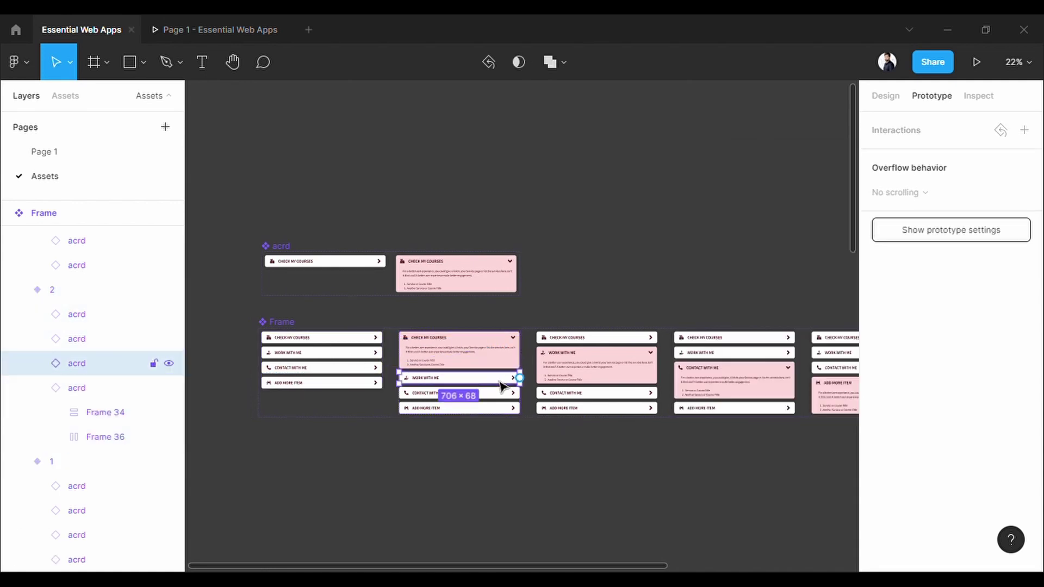
{"action": "left_click_drag", "start_coordinate": [520, 378], "coordinate": [596, 373]}
{"action": "left_click", "coordinate": [502, 398]}
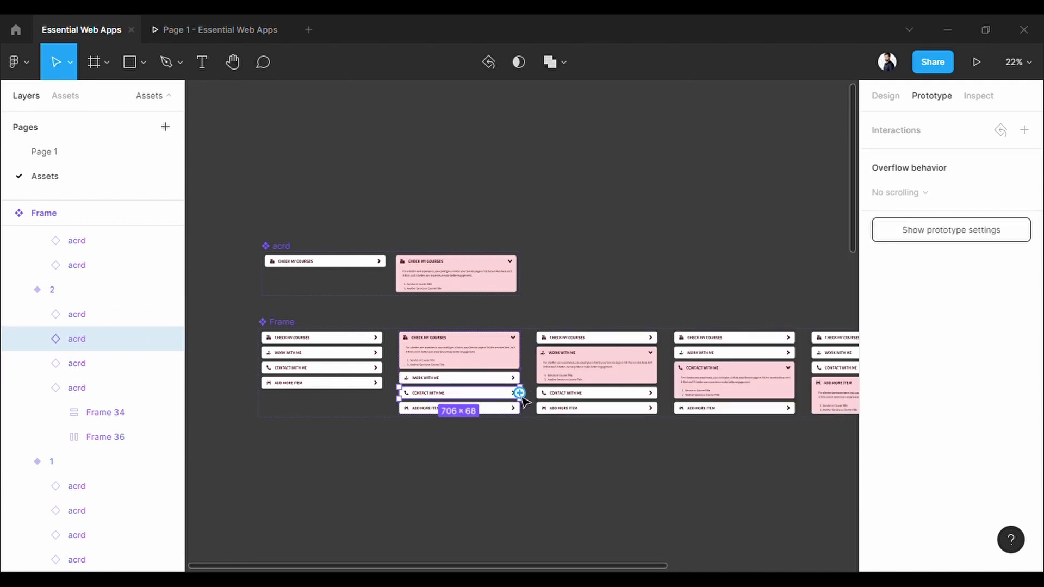
{"action": "left_click_drag", "start_coordinate": [520, 393], "coordinate": [762, 392]}
{"action": "left_click", "coordinate": [497, 414]}
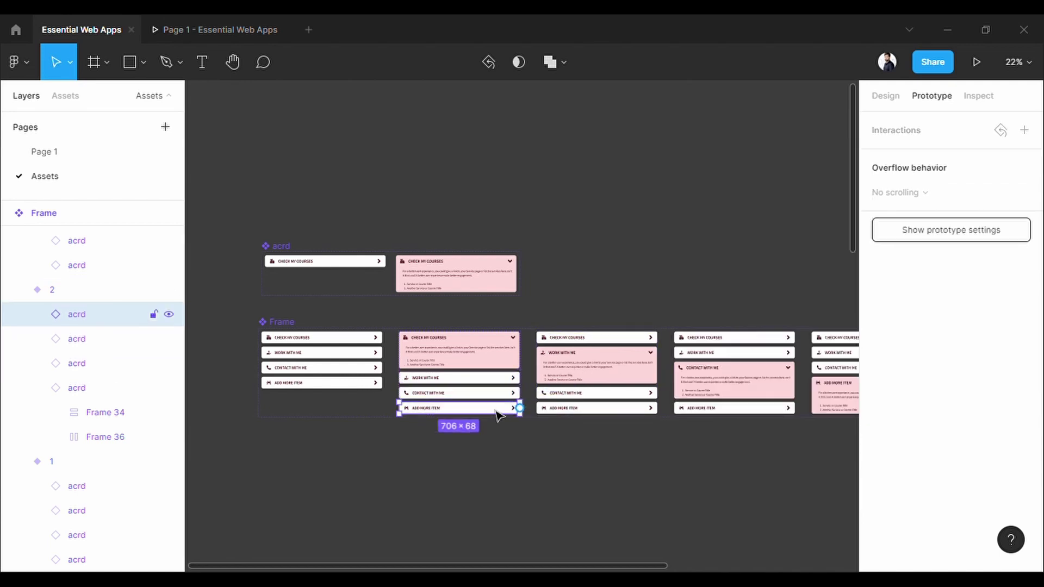
{"action": "left_click_drag", "start_coordinate": [520, 408], "coordinate": [848, 387]}
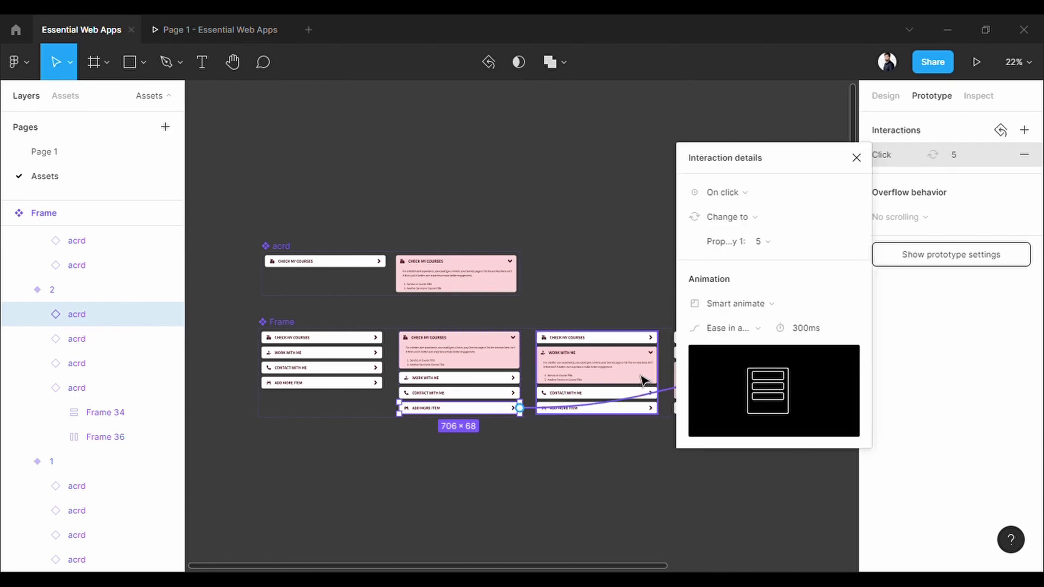
Link variant 3's open row to variant 1, and its CHECK MY COURSES, CONTACT WITH ME and ADD MORE ITEM rows to variants 2, 4 and 5.
{"action": "left_click", "coordinate": [643, 378]}
{"action": "left_click_drag", "start_coordinate": [657, 373], "coordinate": [370, 343]}
{"action": "left_click", "coordinate": [643, 339]}
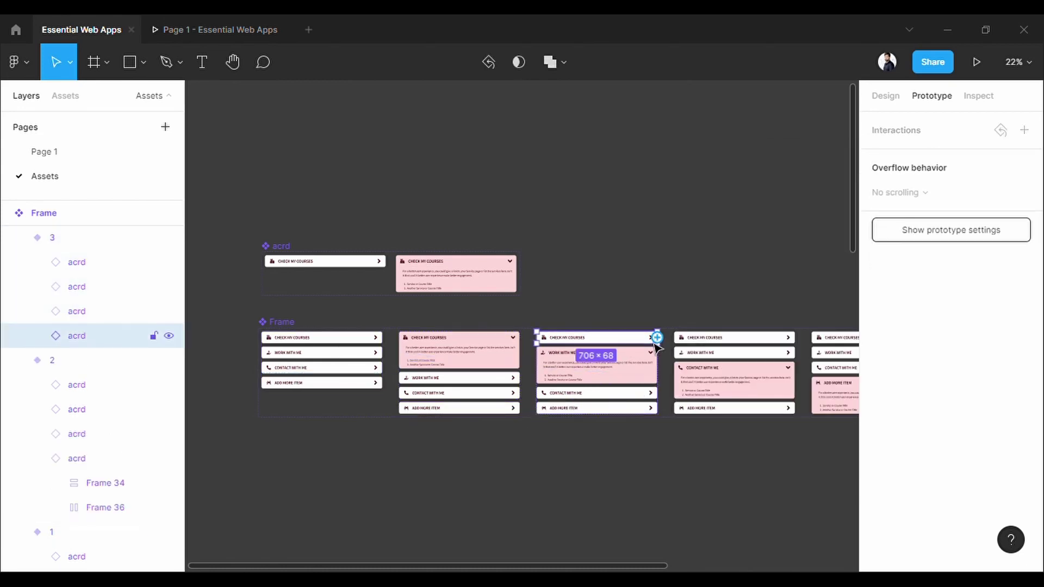
{"action": "left_click_drag", "start_coordinate": [658, 338], "coordinate": [457, 363]}
{"action": "left_click", "coordinate": [646, 393]}
{"action": "left_click_drag", "start_coordinate": [657, 393], "coordinate": [852, 401]}
{"action": "left_click", "coordinate": [642, 410]}
{"action": "left_click", "coordinate": [789, 435]}
{"action": "left_click_drag", "start_coordinate": [783, 432], "coordinate": [716, 441]}
Link variant 4's open row to variant 1, and its CHECK MY COURSES, WORK WITH ME and ADD MORE ITEM rows to variants 2, 3 and 5.
{"action": "double_click", "coordinate": [713, 347]}
{"action": "left_click_drag", "start_coordinate": [727, 346], "coordinate": [515, 367]}
{"action": "left_click", "coordinate": [658, 363]}
{"action": "left_click", "coordinate": [656, 381]}
{"action": "left_click_drag", "start_coordinate": [727, 389], "coordinate": [294, 367]}
{"action": "left_click", "coordinate": [635, 420]}
{"action": "left_click_drag", "start_coordinate": [726, 416], "coordinate": [761, 405]}
{"action": "left_click", "coordinate": [768, 479]}
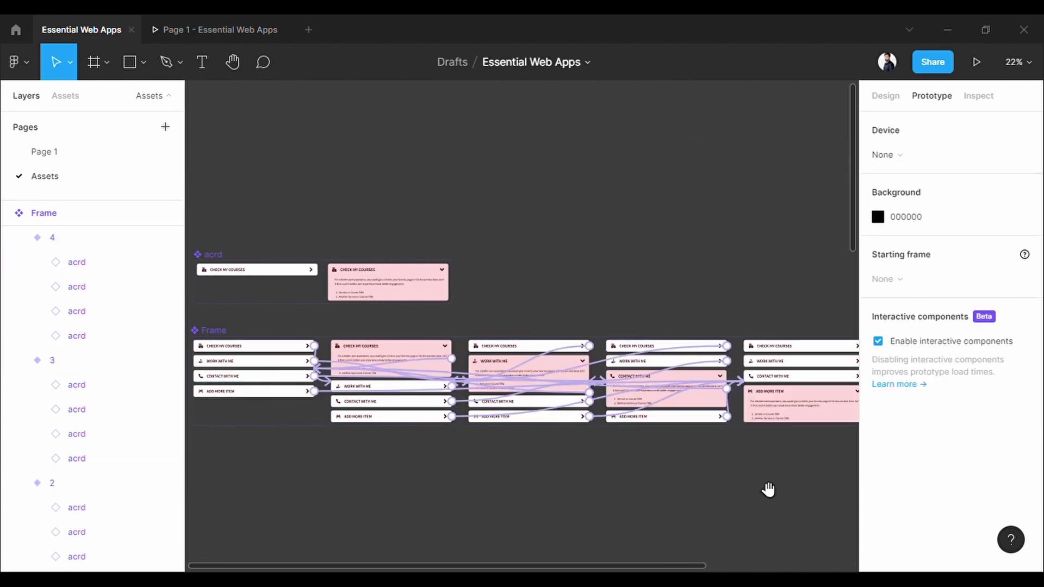
Link variant 5's CHECK MY COURSES row to variant 2 and its WORK WITH ME row to variant 3.
{"action": "left_click_drag", "start_coordinate": [769, 490], "coordinate": [729, 497]}
{"action": "double_click", "coordinate": [759, 356]}
{"action": "double_click", "coordinate": [759, 357]}
{"action": "left_click", "coordinate": [761, 360]}
{"action": "double_click", "coordinate": [761, 357]}
{"action": "left_click_drag", "start_coordinate": [825, 353], "coordinate": [400, 359]}
{"action": "left_click", "coordinate": [653, 479]}
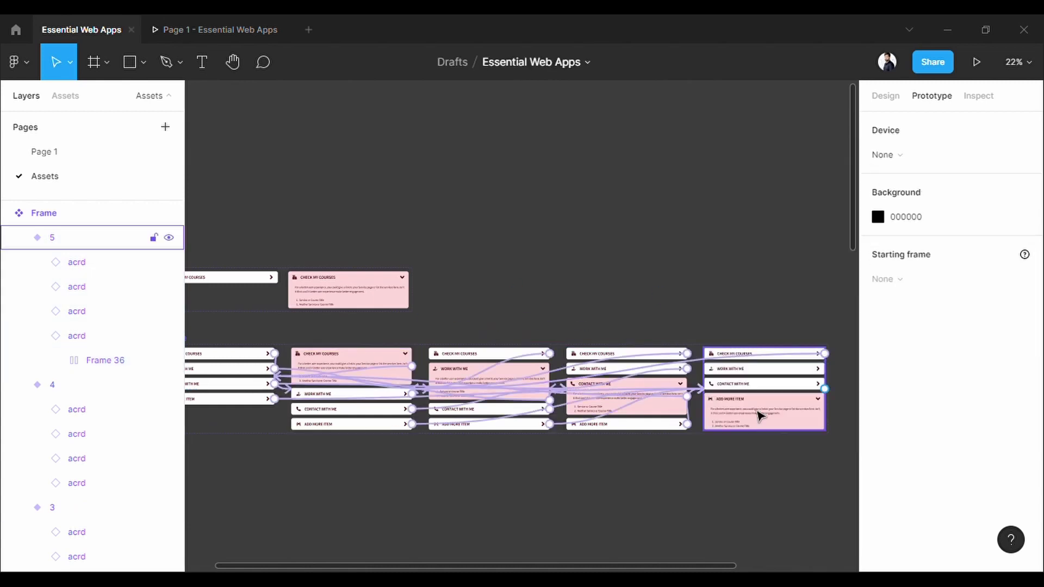
{"action": "double_click", "coordinate": [762, 368]}
{"action": "left_click_drag", "start_coordinate": [824, 369], "coordinate": [517, 369]}
{"action": "left_click", "coordinate": [641, 474]}
Link variant 5's CONTACT WITH ME row to variant 4 and its open ADD MORE ITEM row back to variant 1.
{"action": "left_click", "coordinate": [810, 386]}
{"action": "double_click", "coordinate": [793, 386]}
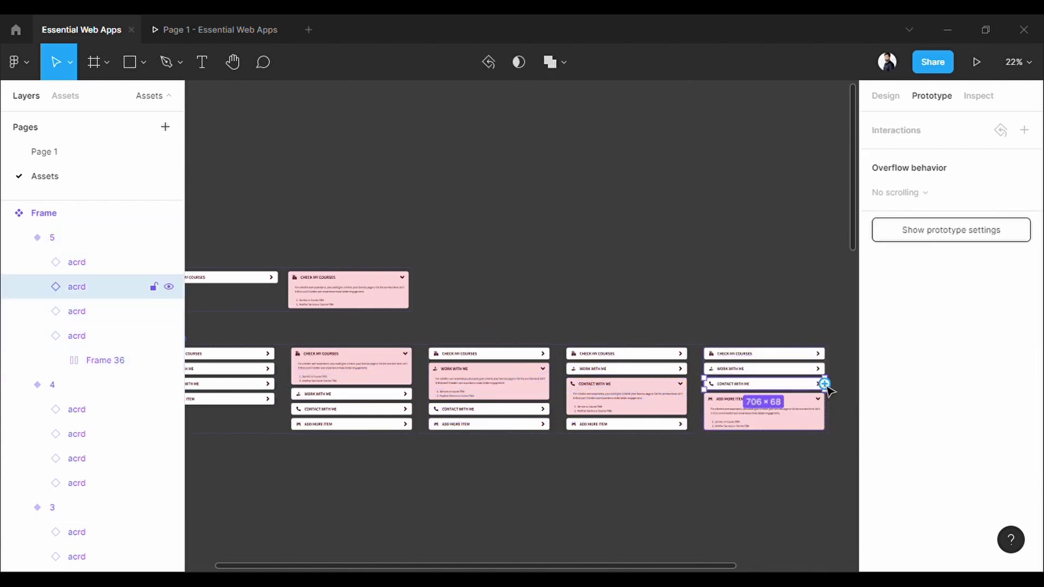
{"action": "left_click_drag", "start_coordinate": [825, 384], "coordinate": [669, 392]}
{"action": "left_click", "coordinate": [768, 449]}
{"action": "double_click", "coordinate": [796, 423]}
{"action": "left_click_drag", "start_coordinate": [825, 411], "coordinate": [263, 401]}
{"action": "left_click", "coordinate": [351, 482]}
In variant 3's open WORK WITH ME row, show the "This is just an example" text and hide the "For a better user experience" text.
{"action": "left_click_drag", "start_coordinate": [351, 482], "coordinate": [545, 478]}
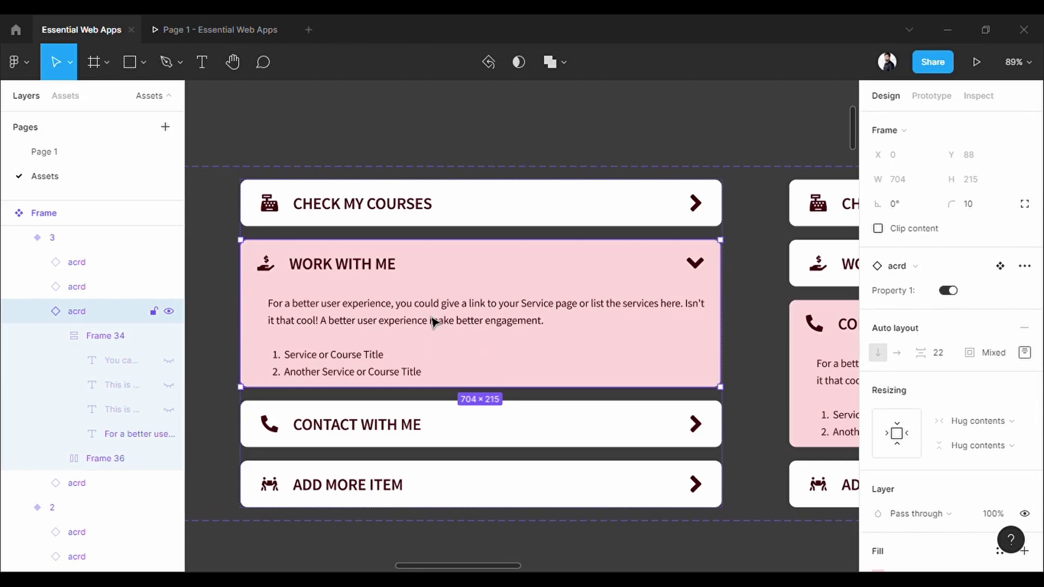
{"action": "double_click", "coordinate": [432, 320]}
{"action": "left_click", "coordinate": [169, 409]}
{"action": "left_click", "coordinate": [169, 433]}
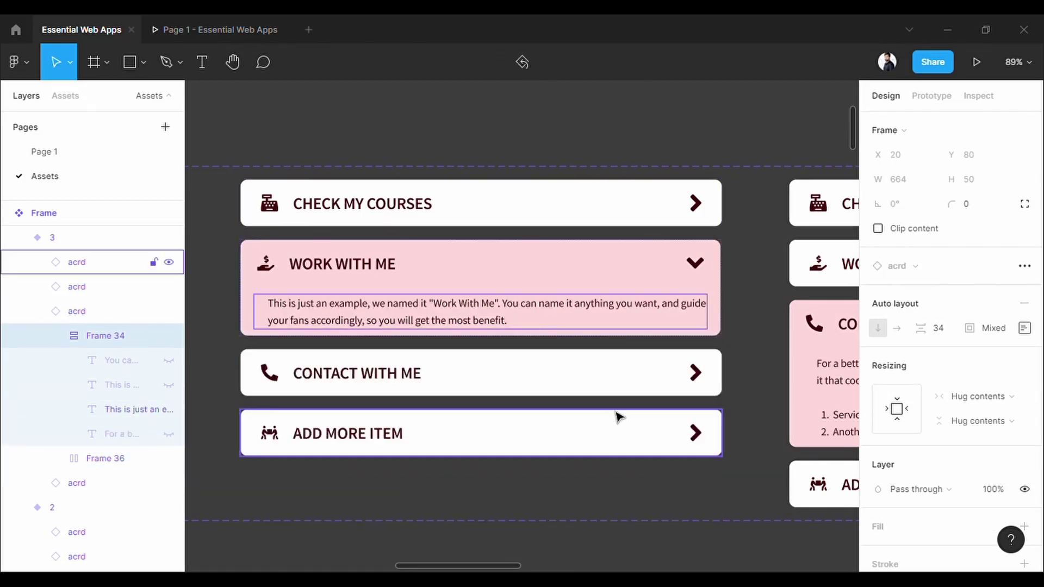
In variant 4's open CONTACT WITH ME row, show the "This is just an example showing your potential prospects" text and hide the "For a better user experience" text.
{"action": "left_click_drag", "start_coordinate": [838, 408], "coordinate": [383, 388]}
{"action": "left_click", "coordinate": [412, 359]}
{"action": "double_click", "coordinate": [413, 362]}
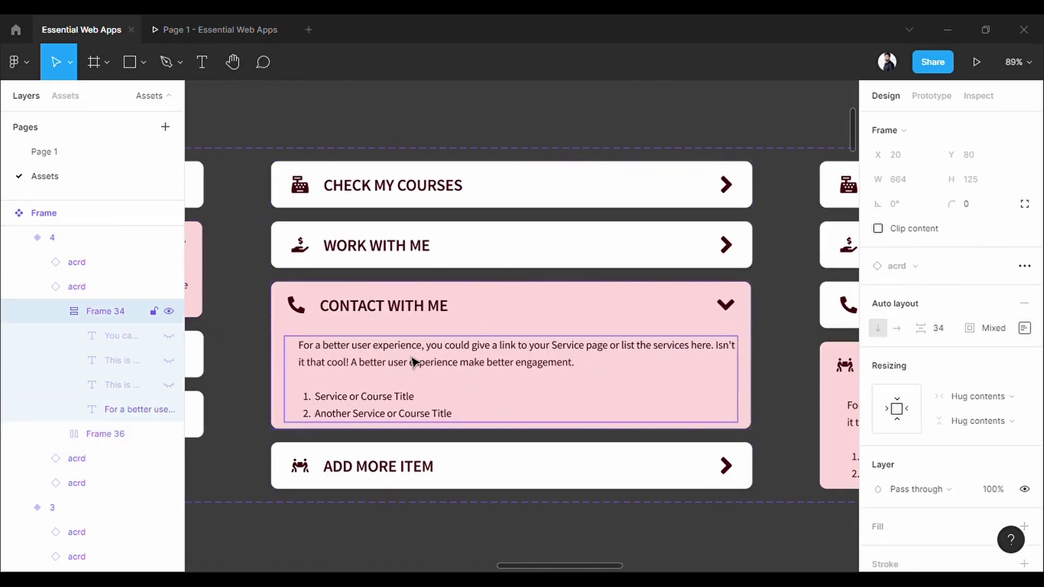
{"action": "left_click", "coordinate": [169, 360]}
{"action": "left_click", "coordinate": [169, 409]}
In variant 5's open ADD MORE ITEM row, show the "You can add as" text and hide the "For a better user experience" text.
{"action": "scroll", "coordinate": [364, 409], "scroll_direction": "right", "scroll_amount": 7}
{"action": "left_click_drag", "start_coordinate": [363, 409], "coordinate": [236, 410]}
{"action": "double_click", "coordinate": [442, 399]}
{"action": "double_click", "coordinate": [443, 399]}
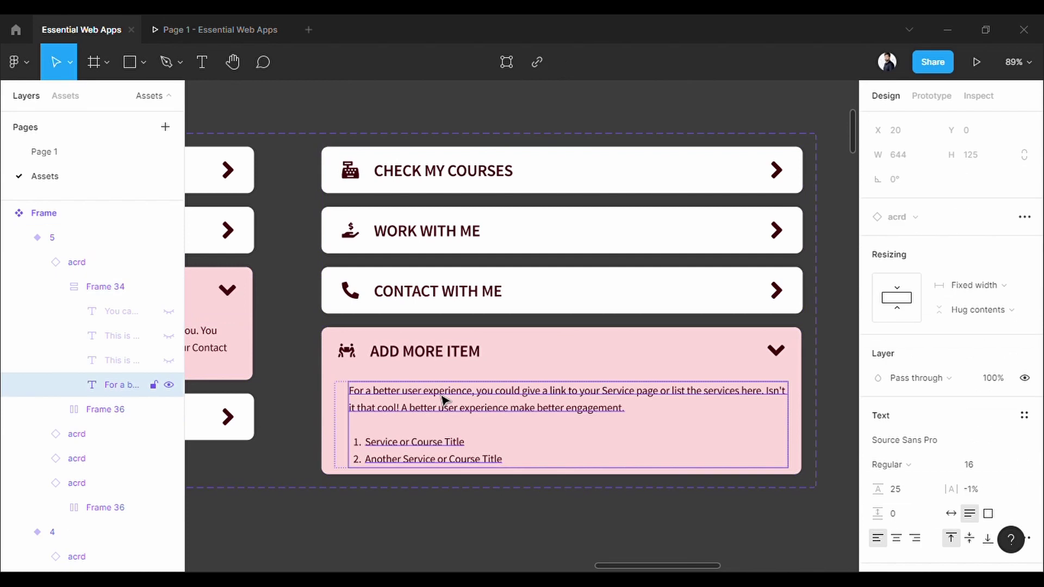
{"action": "left_click", "coordinate": [169, 311]}
{"action": "left_click", "coordinate": [168, 385]}
{"action": "left_click", "coordinate": [510, 519]}
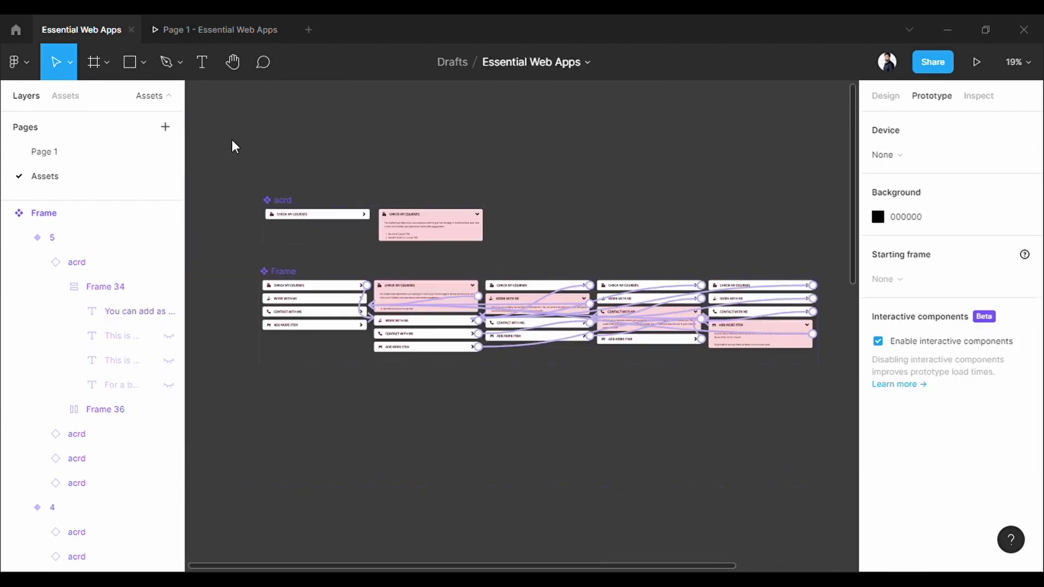
On Page 1, place an instance of the four-row accordion component below the "After showing some of the blog posts" heading, at about X 409, Y 2358.
{"action": "left_click", "coordinate": [44, 151]}
{"action": "left_click", "coordinate": [74, 100]}
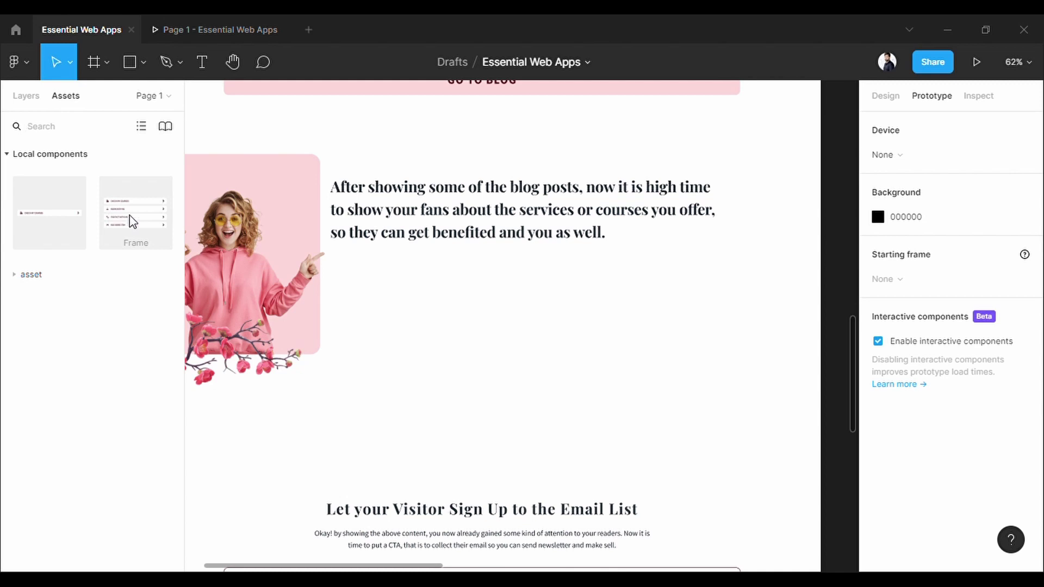
{"action": "left_click_drag", "start_coordinate": [131, 221], "coordinate": [534, 372]}
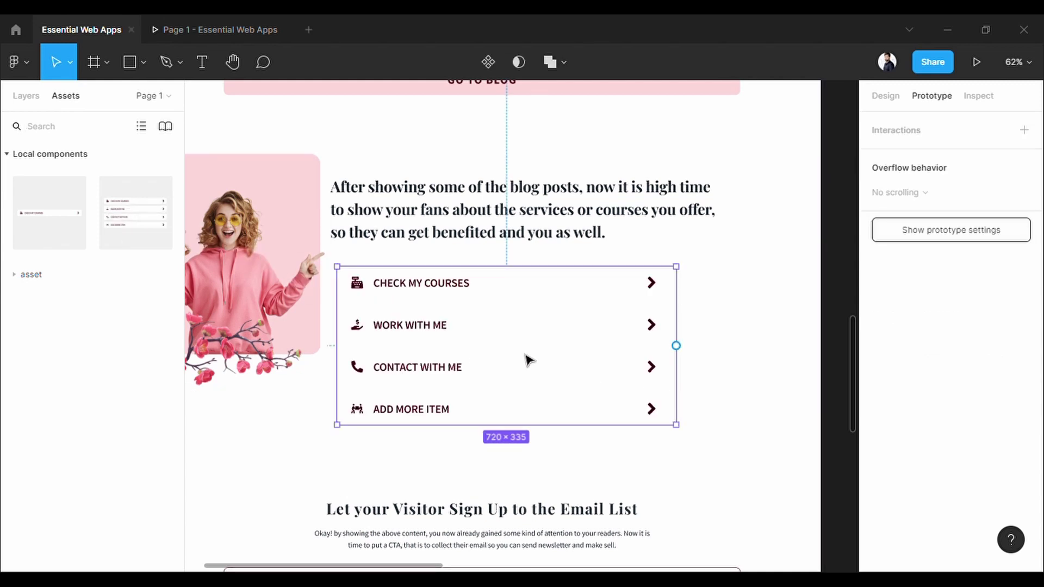
{"action": "left_click_drag", "start_coordinate": [430, 340], "coordinate": [422, 335]}
Set the accordion instance's Property 1 to variant 2 and move it slightly up, closer to the heading.
{"action": "left_click", "coordinate": [875, 97]}
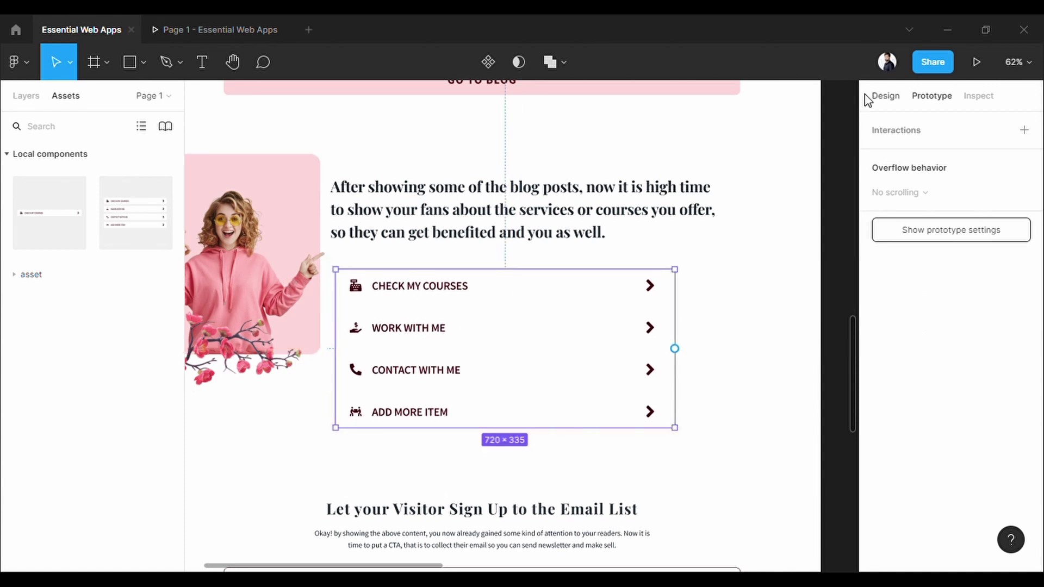
{"action": "left_click", "coordinate": [975, 333]}
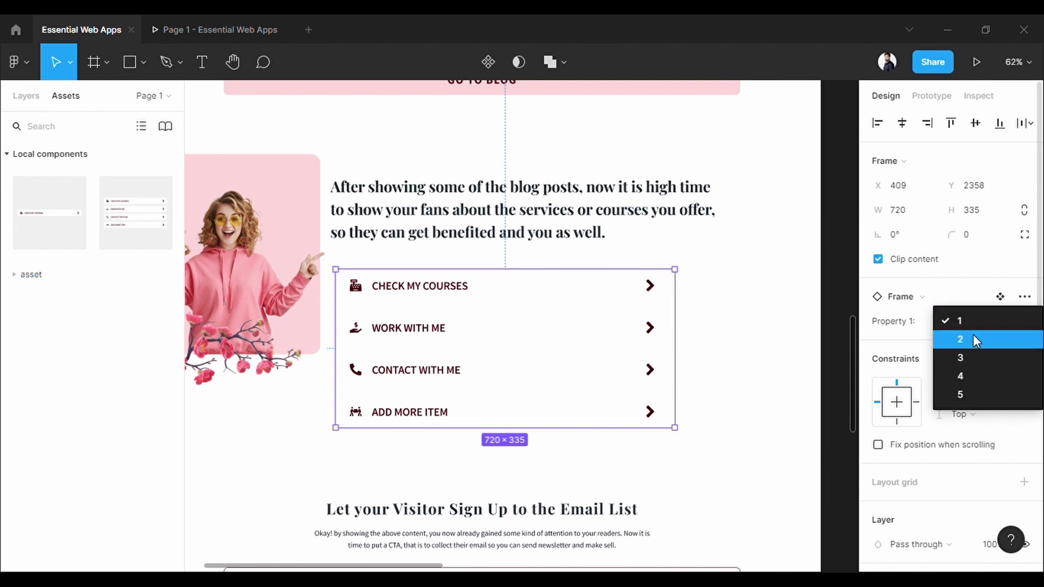
{"action": "left_click", "coordinate": [976, 338]}
{"action": "left_click_drag", "start_coordinate": [456, 327], "coordinate": [452, 310]}
{"action": "left_click", "coordinate": [706, 333]}
Test the accordion in the prototype preview by opening the WORK WITH ME, CONTACT WITH ME, ADD MORE ITEM and CHECK MY COURSES rows.
{"action": "left_click", "coordinate": [220, 29]}
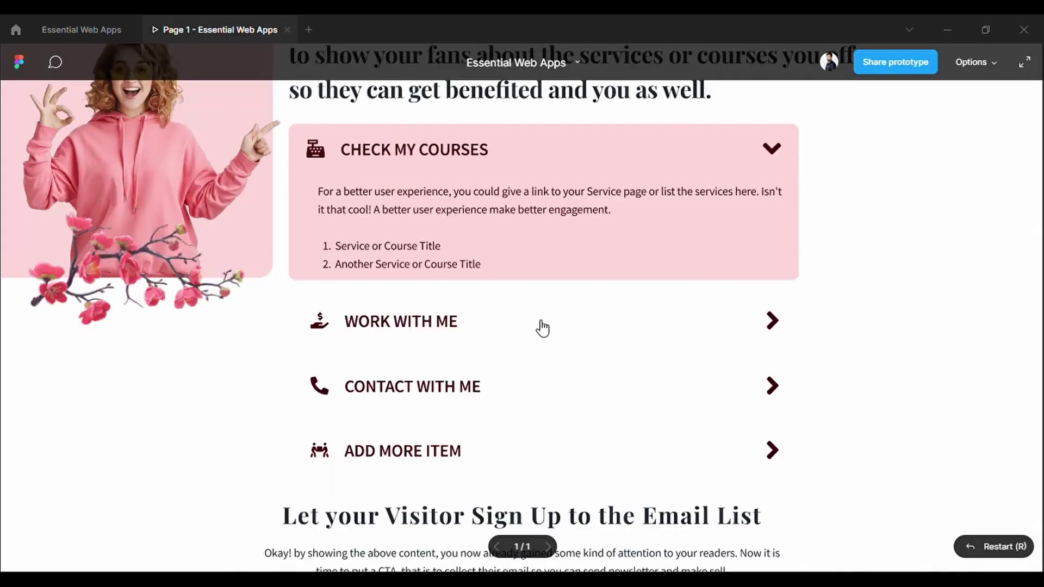
{"action": "left_click", "coordinate": [541, 320]}
{"action": "left_click", "coordinate": [504, 331]}
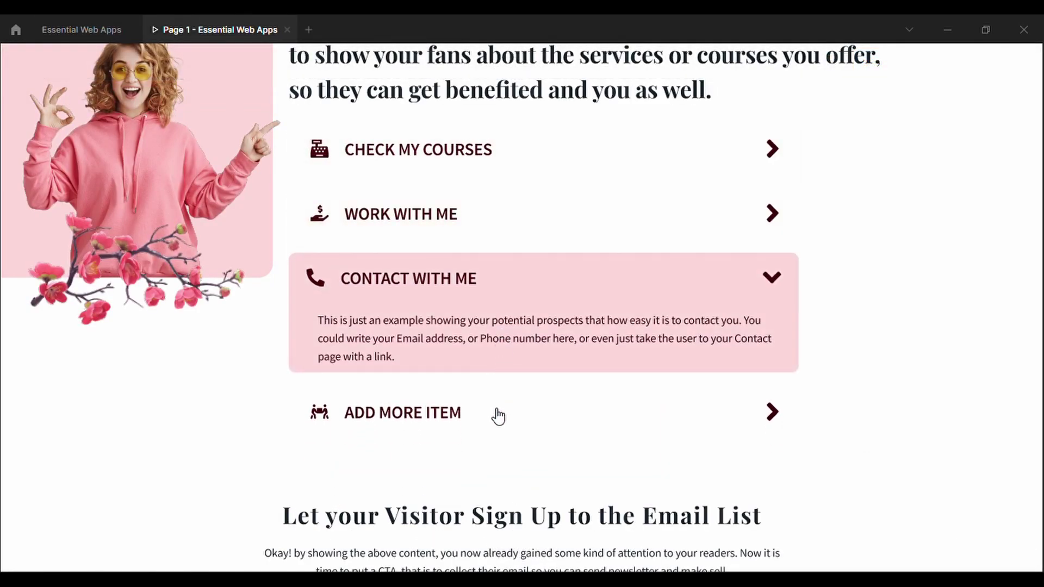
{"action": "left_click", "coordinate": [497, 415]}
{"action": "left_click", "coordinate": [467, 160]}
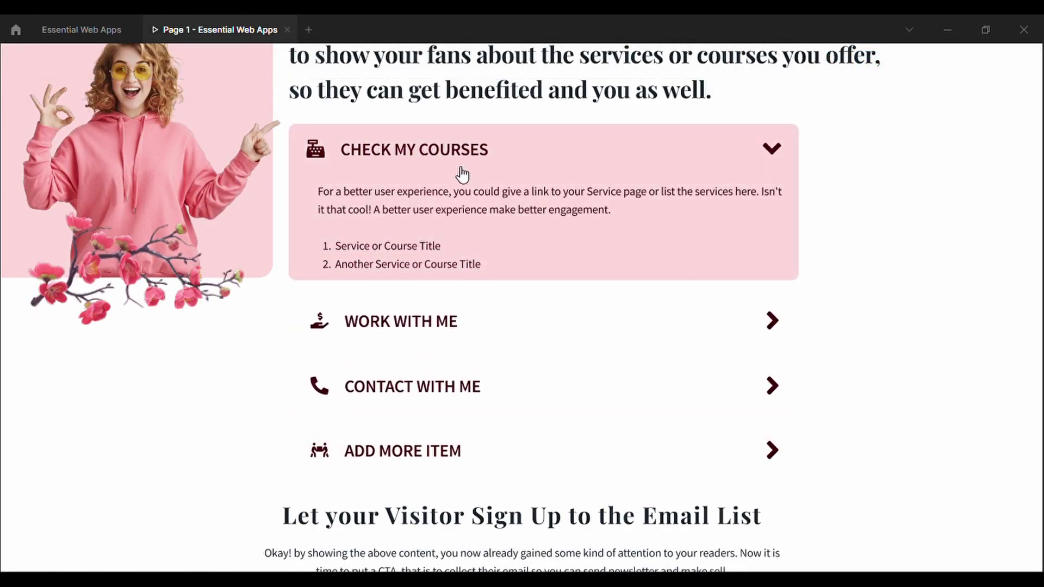
{"action": "left_click", "coordinate": [448, 312]}
{"action": "left_click", "coordinate": [447, 335]}
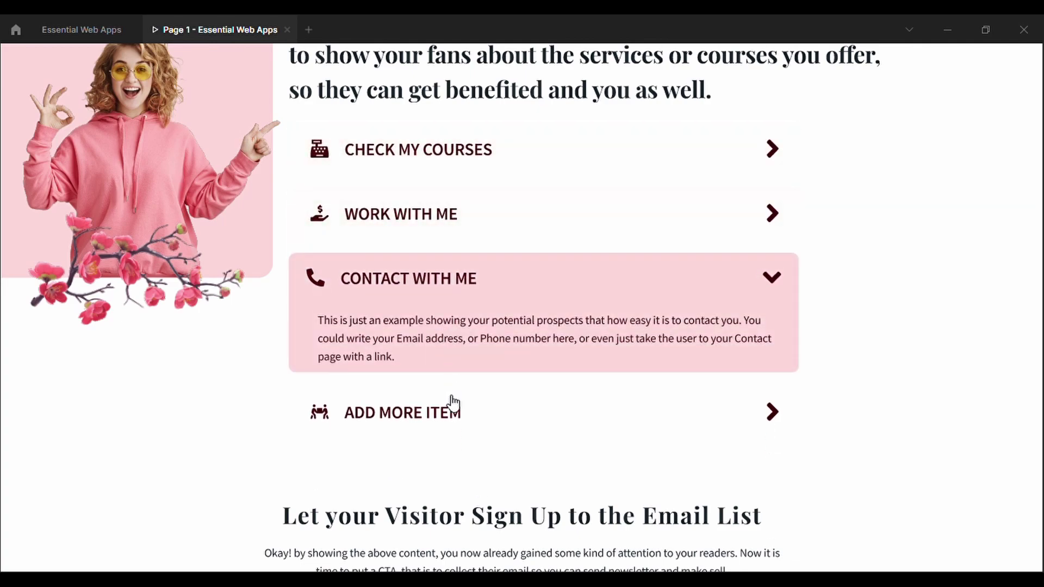